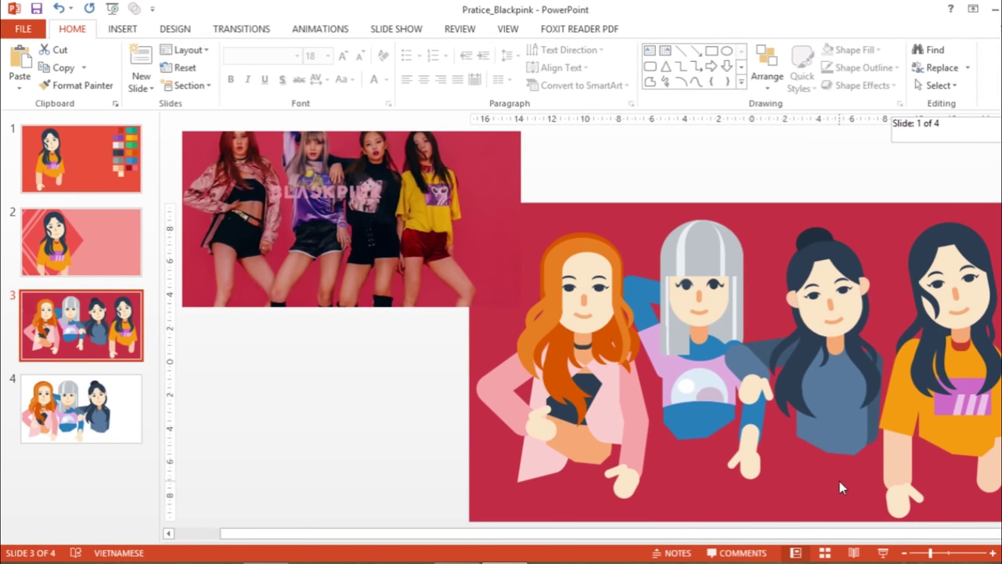
# Draw a red rounded rectangle with no outline below the photo
pyautogui.click(122, 29)
pyautogui.click(263, 66)
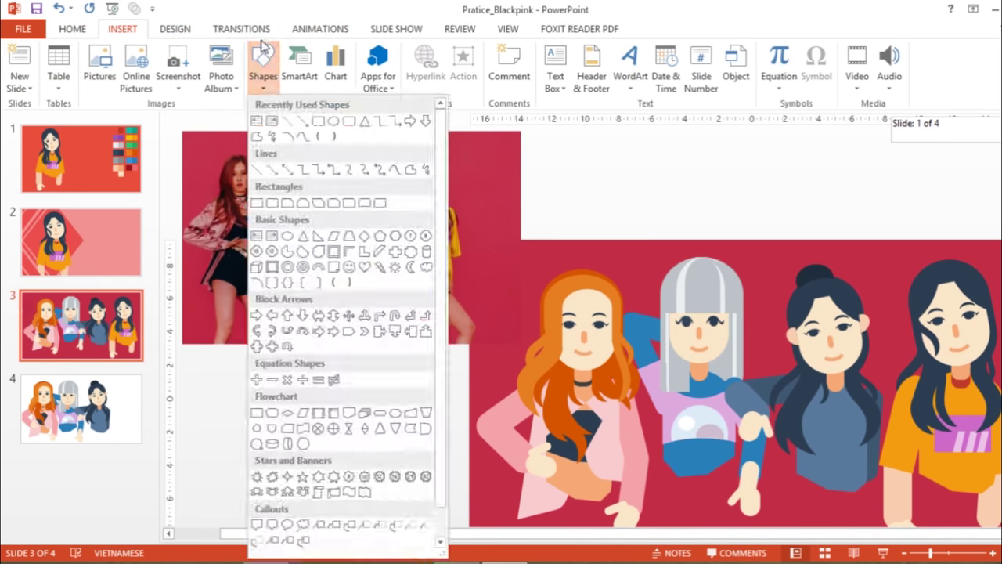
pyautogui.click(335, 123)
pyautogui.moveTo(268, 391); pyautogui.dragTo(415, 407)
pyautogui.rightClick(296, 392)
pyautogui.click(372, 432)
pyautogui.click(392, 320)
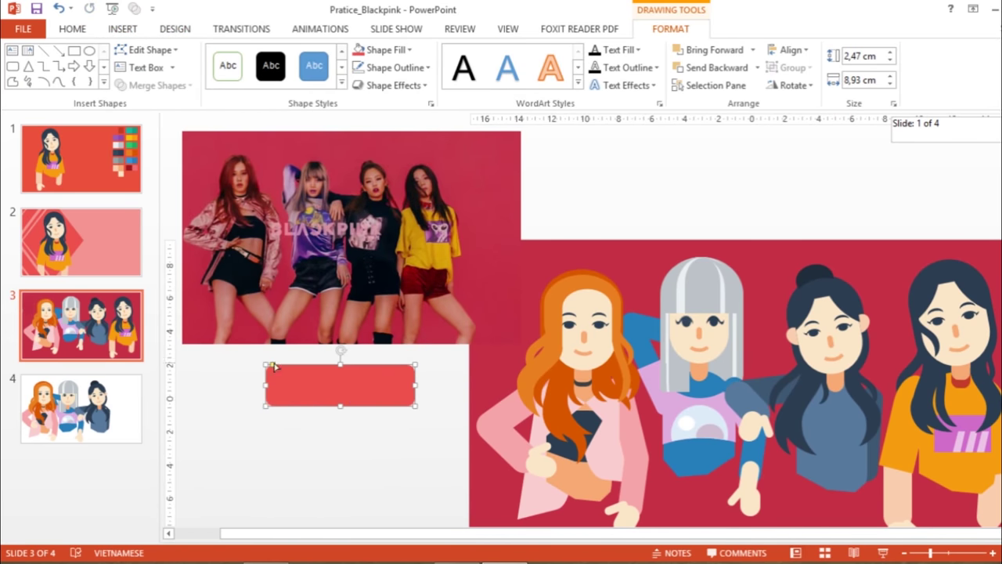
# Draw a small flowchart shape under it and fill it red to form a dome
pyautogui.click(122, 29)
pyautogui.click(263, 66)
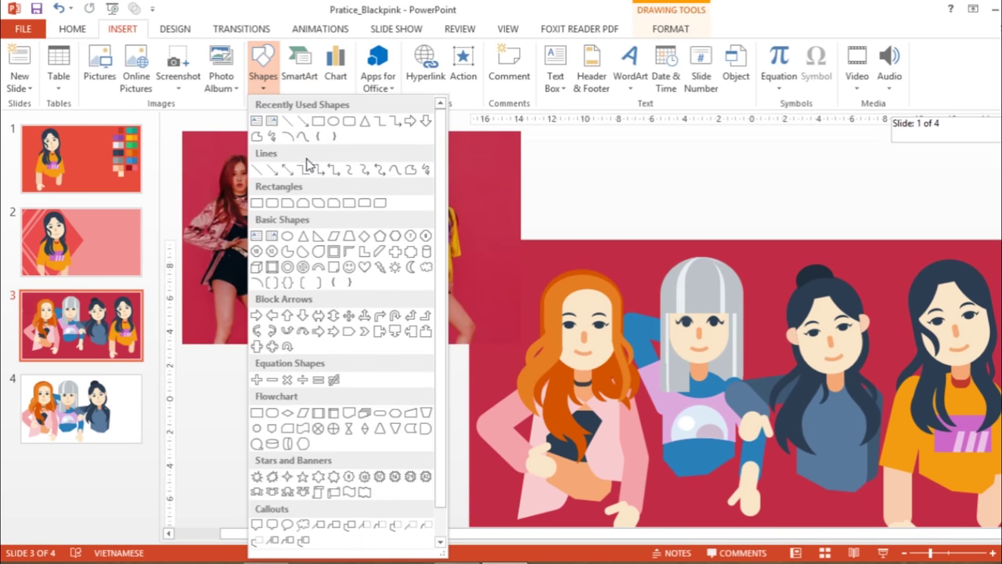
pyautogui.click(411, 430)
pyautogui.moveTo(334, 439)
pyautogui.mouseDown()
pyautogui.moveTo(350, 461)
pyautogui.moveTo(436, 470)
pyautogui.mouseUp()
pyautogui.rightClick(436, 469)
pyautogui.click(434, 463)
pyautogui.click(438, 306)
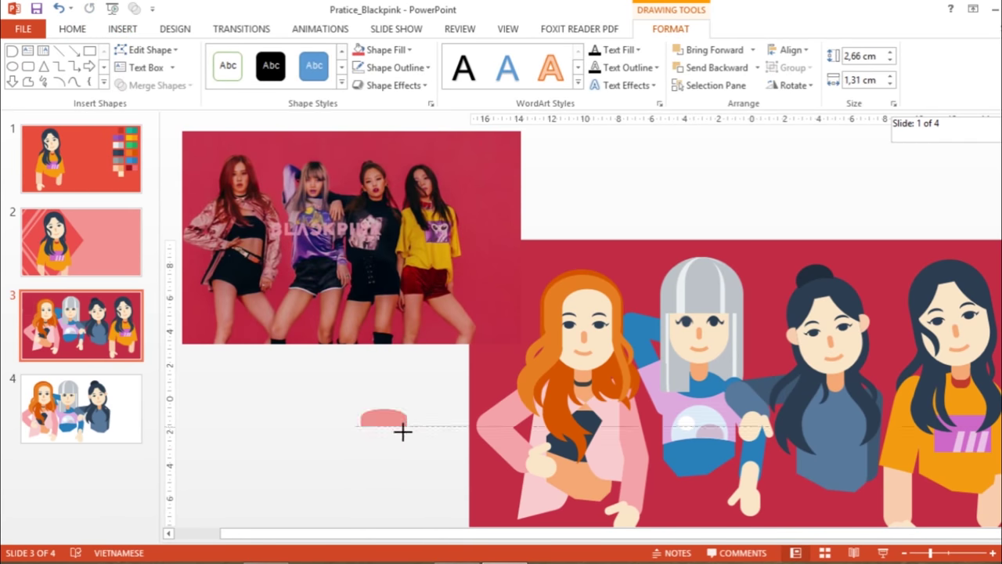
# Draw a blue rectangle across the red domes and select the lower-left dome
pyautogui.click(122, 29)
pyautogui.click(263, 66)
pyautogui.click(324, 125)
pyautogui.moveTo(259, 397)
pyautogui.mouseDown()
pyautogui.moveTo(308, 443)
pyautogui.moveTo(378, 420)
pyautogui.mouseUp()
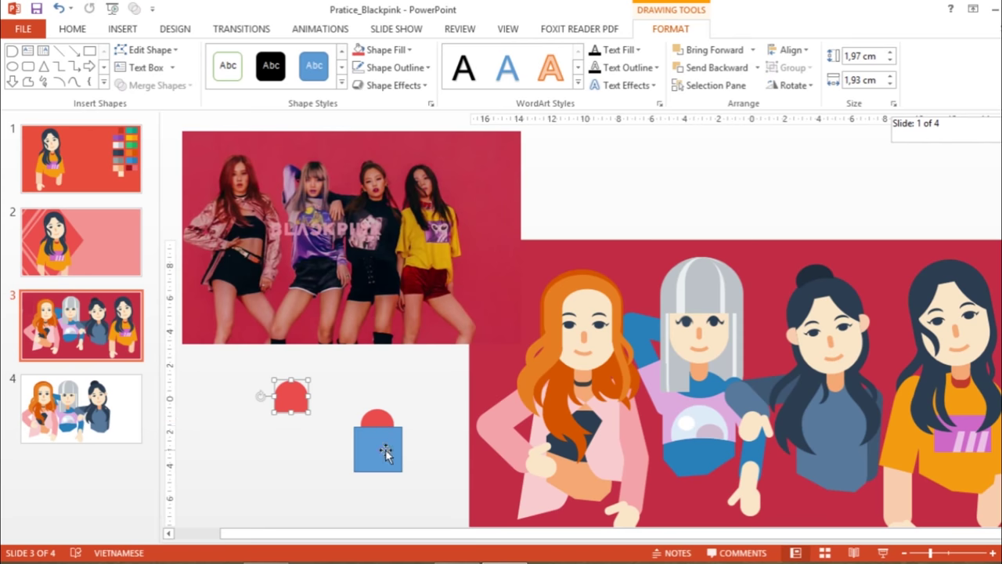
pyautogui.click(282, 432)
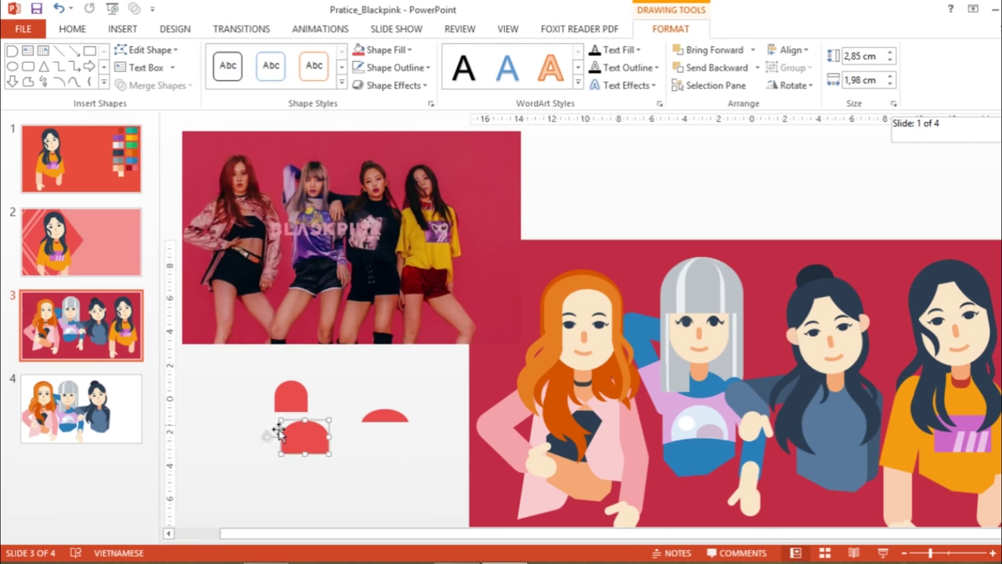
pyautogui.rightClick(393, 435)
pyautogui.click(447, 282)
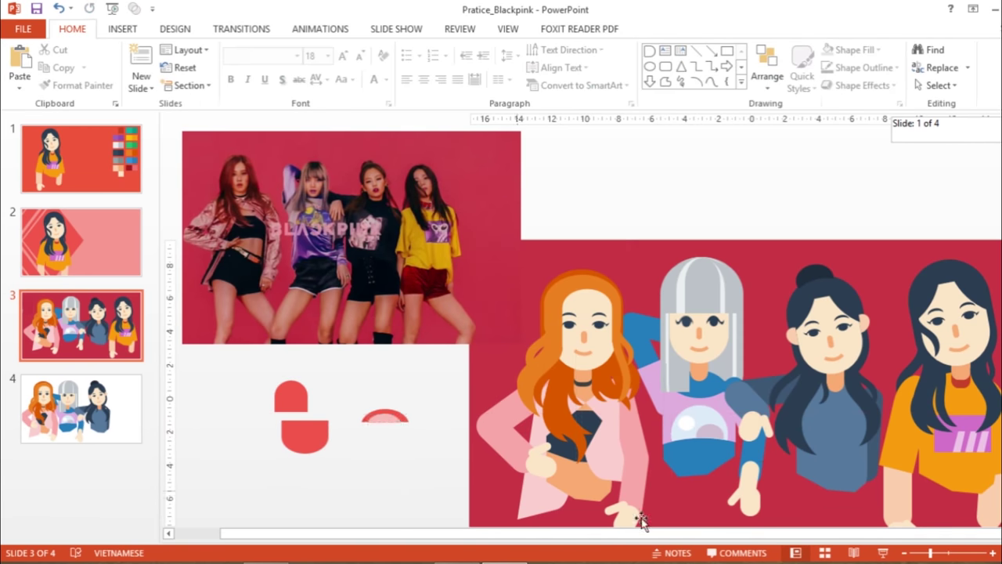
pyautogui.keyDown('ctrl'); pyautogui.scroll(2, 462, 366); pyautogui.keyUp('ctrl')
# Undo, shift the blue rectangle left over the dome, and colour the upper lip dark orange
pyautogui.hotkey('ctrl', 'z')
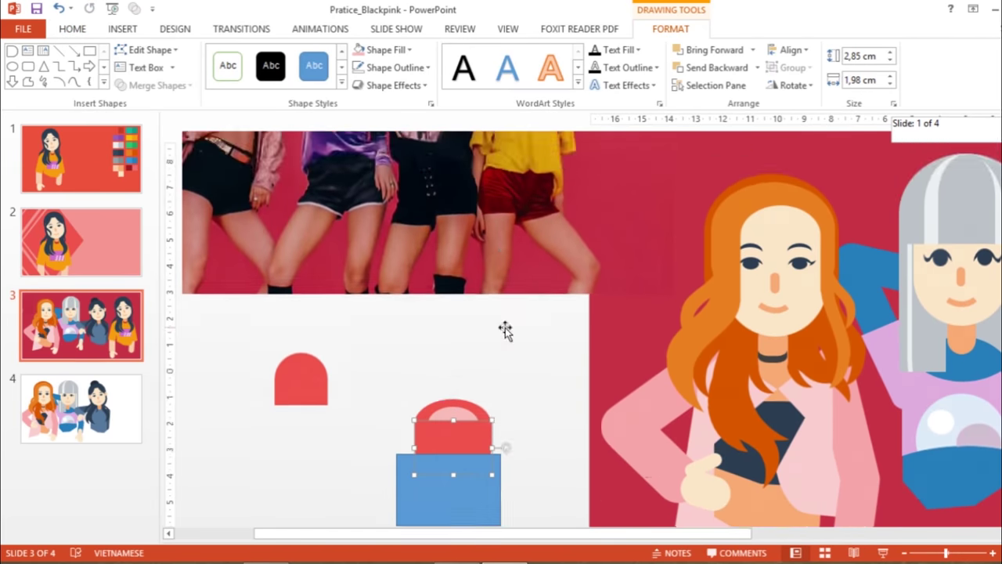
pyautogui.moveTo(456, 402); pyautogui.dragTo(345, 452)
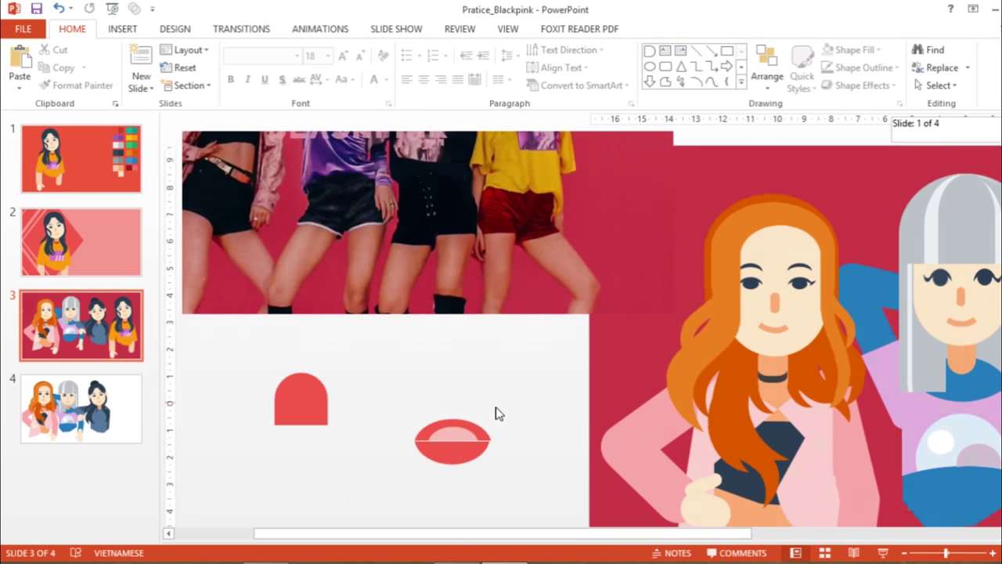
pyautogui.click(477, 401)
pyautogui.rightClick(481, 399)
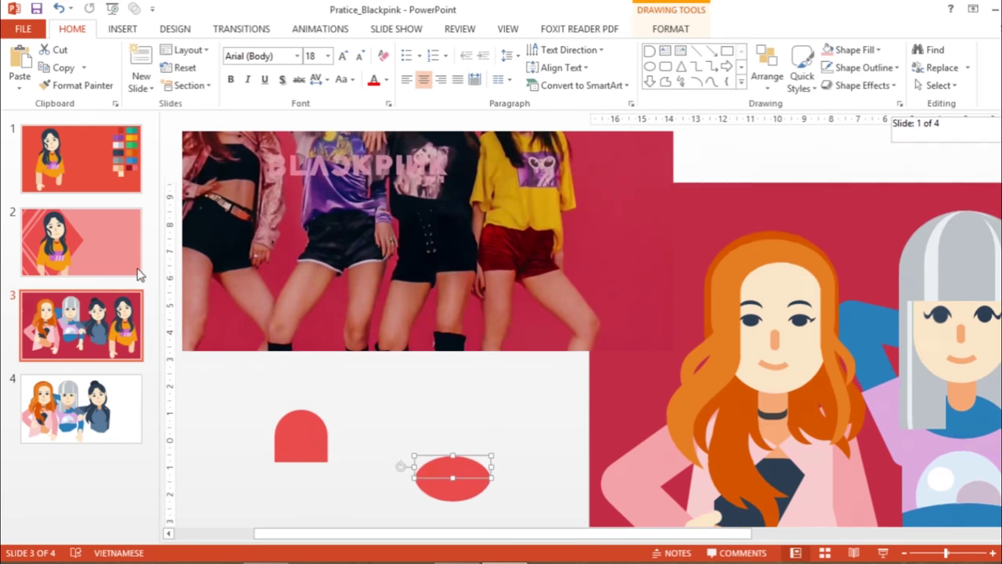
pyautogui.click(527, 427)
pyautogui.click(583, 203)
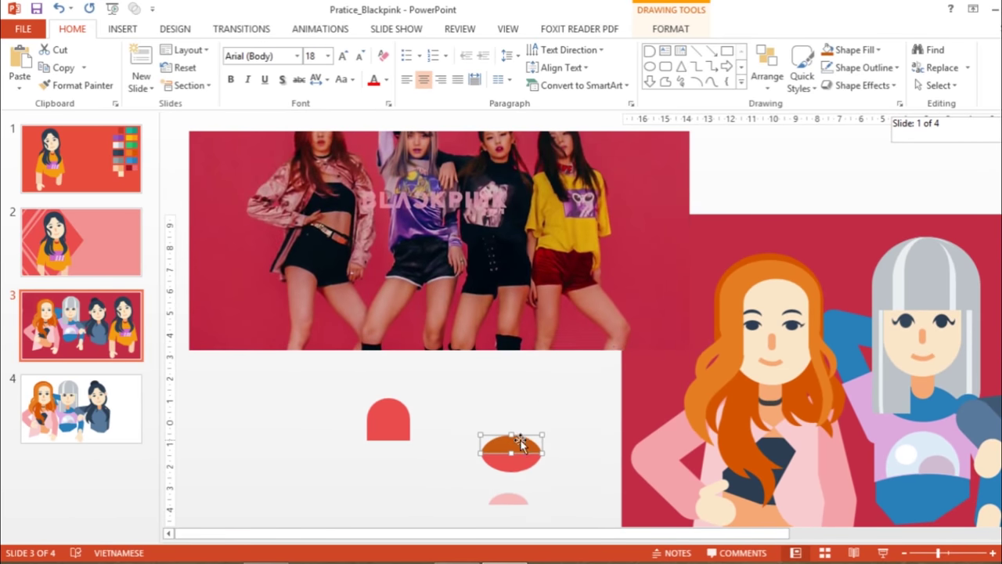
# Recolour the upper lip red via a custom colour and join the pink piece onto it
pyautogui.rightClick(520, 443)
pyautogui.click(566, 481)
pyautogui.click(592, 394)
pyautogui.click(615, 152)
pyautogui.click(514, 501)
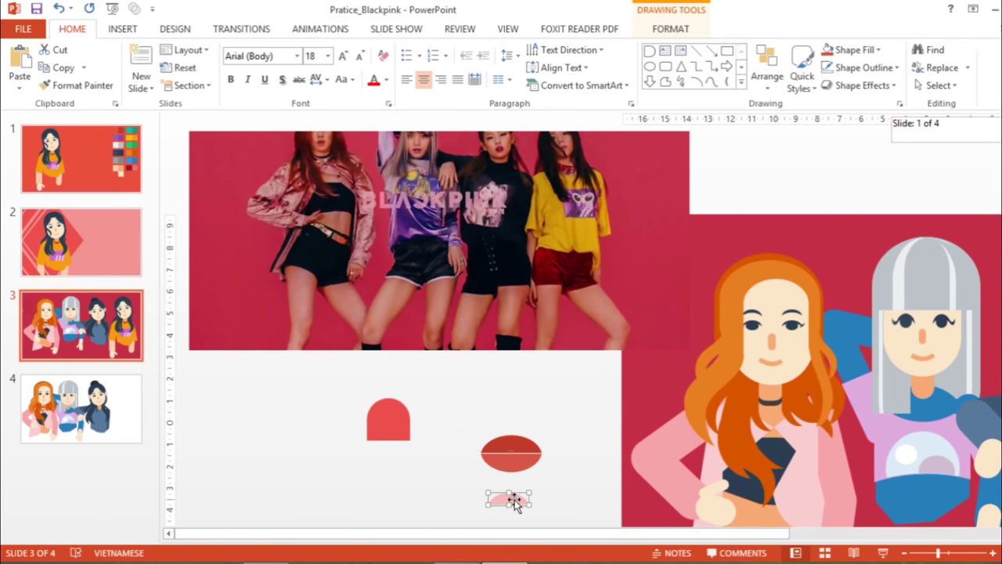
pyautogui.moveTo(515, 505); pyautogui.dragTo(516, 470)
# Shrink the lips and move them beside the red semicircle
pyautogui.moveTo(537, 427); pyautogui.dragTo(517, 447)
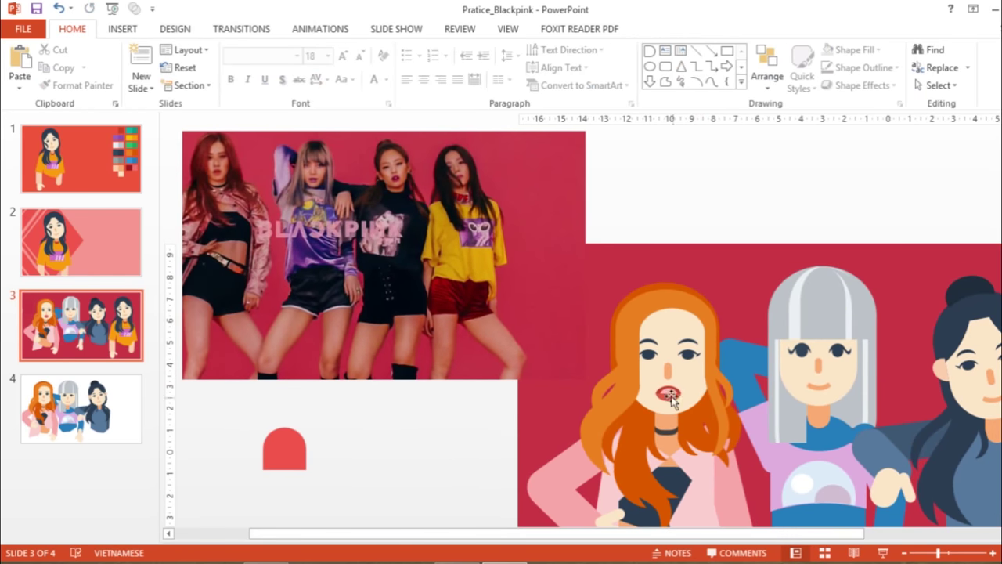
pyautogui.moveTo(785, 355)
pyautogui.mouseDown()
pyautogui.moveTo(407, 479)
pyautogui.moveTo(675, 366)
pyautogui.mouseUp()
pyautogui.click(374, 479)
pyautogui.scroll(-1, 374, 479)
pyautogui.keyDown('ctrl'); pyautogui.scroll(3, 674, 366); pyautogui.keyUp('ctrl')
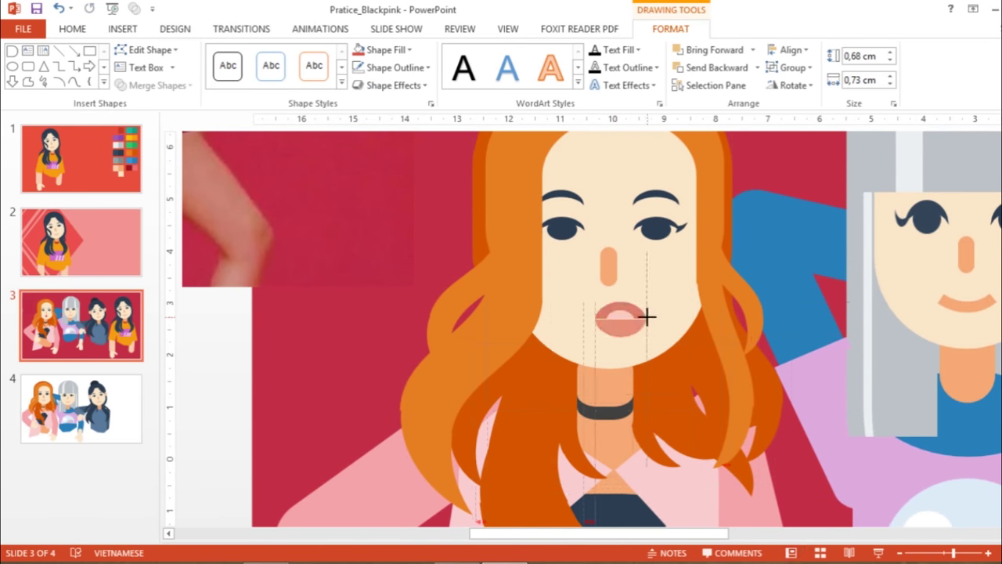
pyautogui.keyDown('ctrl'); pyautogui.scroll(-3, 890, 540); pyautogui.keyUp('ctrl')
# Paste a second lips shape onto the mouth and recolour the eye shadow grey
pyautogui.press('Escape')
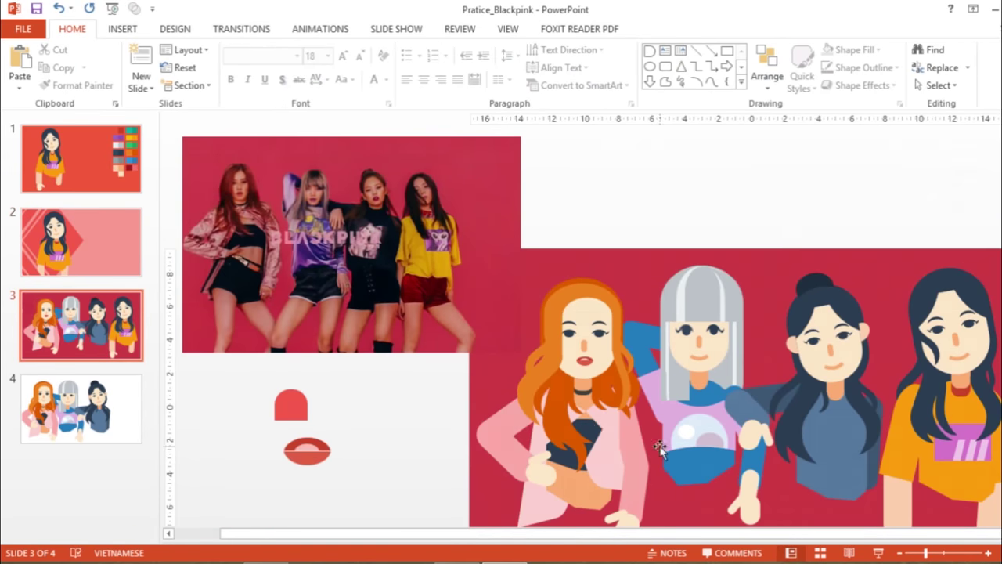
pyautogui.keyDown('ctrl'); pyautogui.scroll(3, 798, 540); pyautogui.keyUp('ctrl')
pyautogui.hotkey('ctrl', 'v')
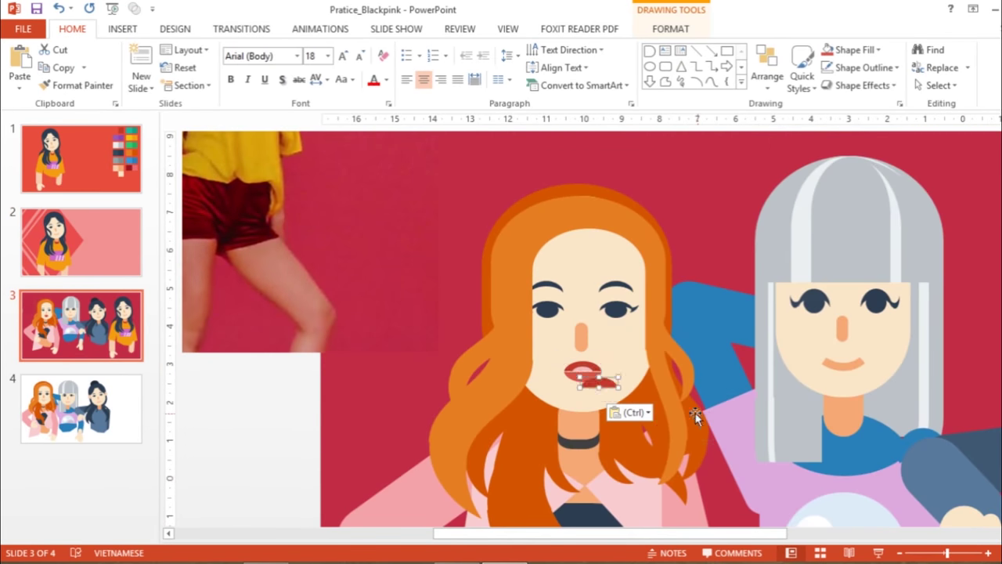
pyautogui.rightClick(626, 312)
pyautogui.click(675, 331)
pyautogui.click(698, 230)
pyautogui.click(626, 137)
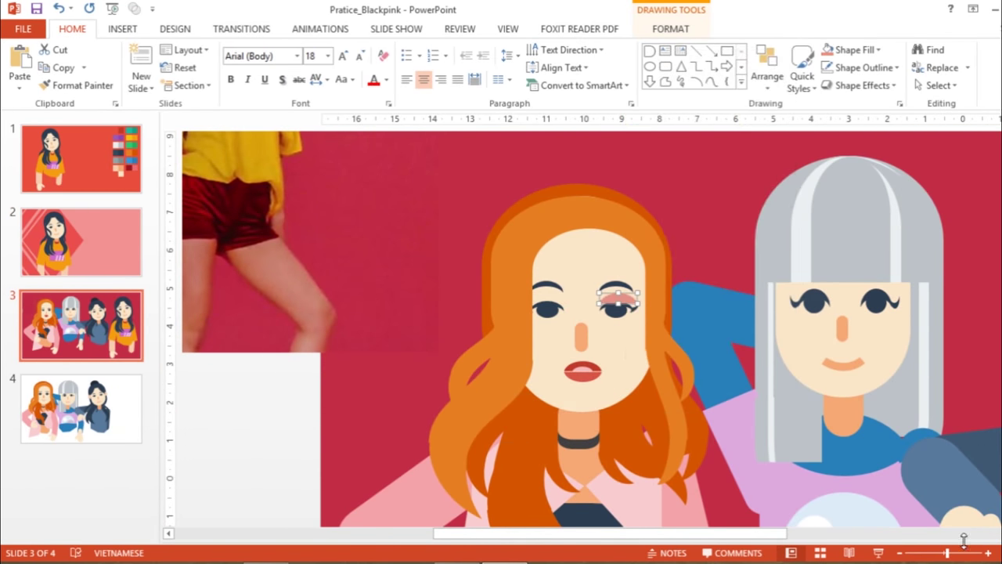
pyautogui.keyDown('ctrl'); pyautogui.scroll(2, 627, 313); pyautogui.keyUp('ctrl')
# Move the grey eye-shadow shape into position
pyautogui.rightClick(618, 338)
pyautogui.moveTo(620, 332); pyautogui.dragTo(315, 350)
pyautogui.rightClick(615, 344)
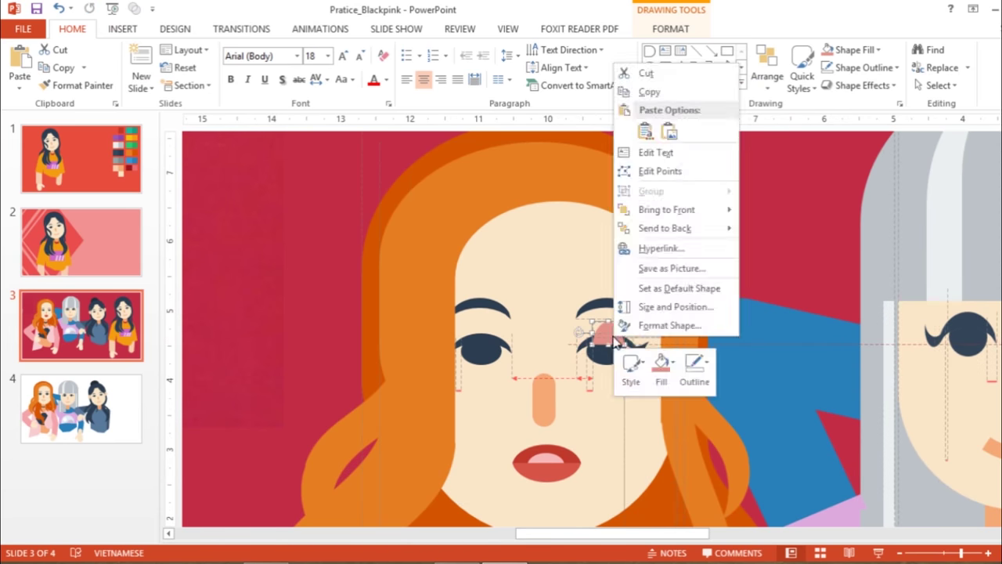
pyautogui.press('Escape')
# Copy the right eye with its eyebrow and align the copy onto the right eye
pyautogui.click(606, 350)
pyautogui.keyDown('shift'); pyautogui.click(631, 305); pyautogui.keyUp('shift')
pyautogui.keyDown('ctrl'); pyautogui.moveTo(621, 352); pyautogui.dragTo(347, 289); pyautogui.keyUp('ctrl')
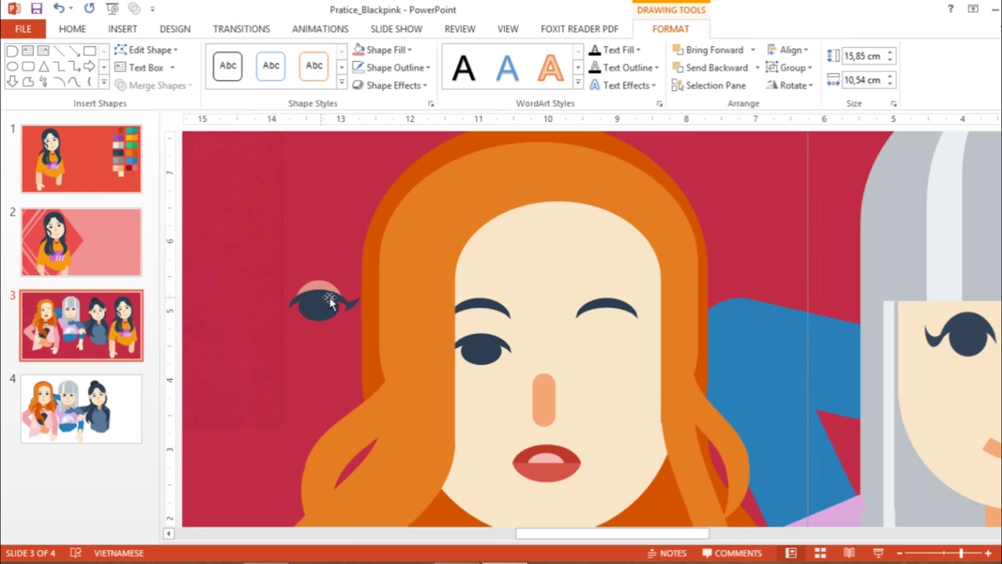
pyautogui.click(329, 301)
pyautogui.moveTo(325, 301); pyautogui.dragTo(613, 354)
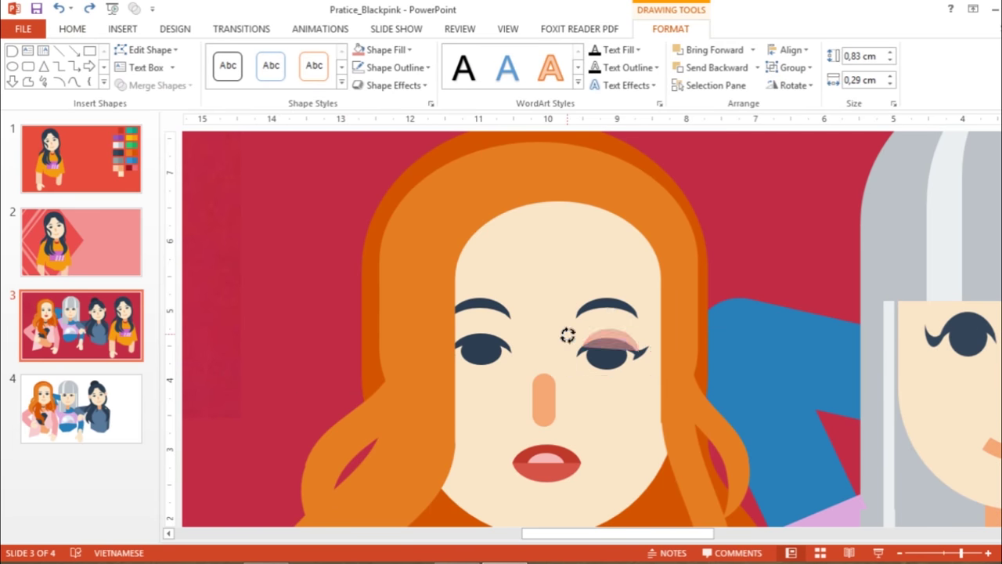
pyautogui.click(624, 338)
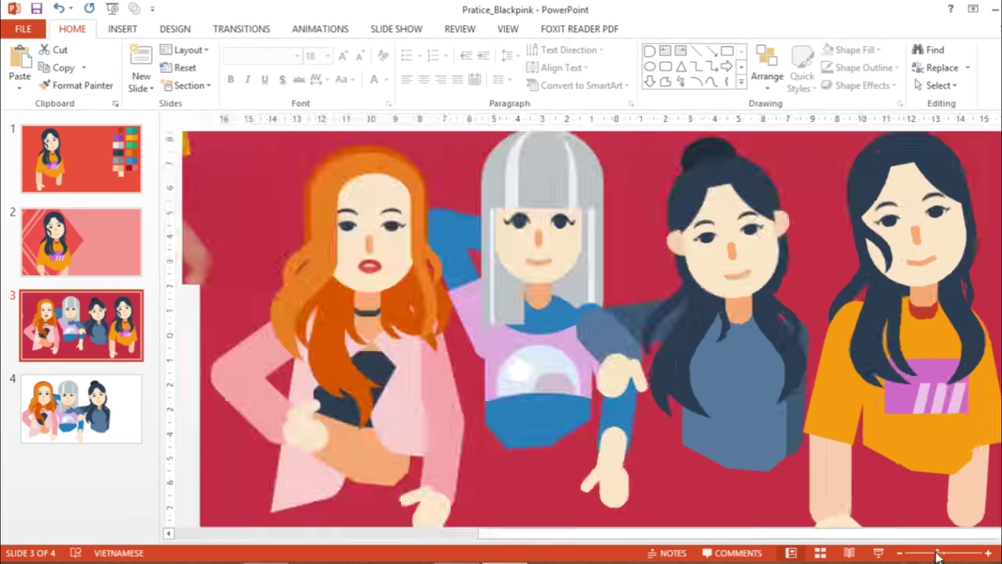
# Zoom in on the orange-haired girl's face
pyautogui.moveTo(938, 554); pyautogui.dragTo(965, 555)
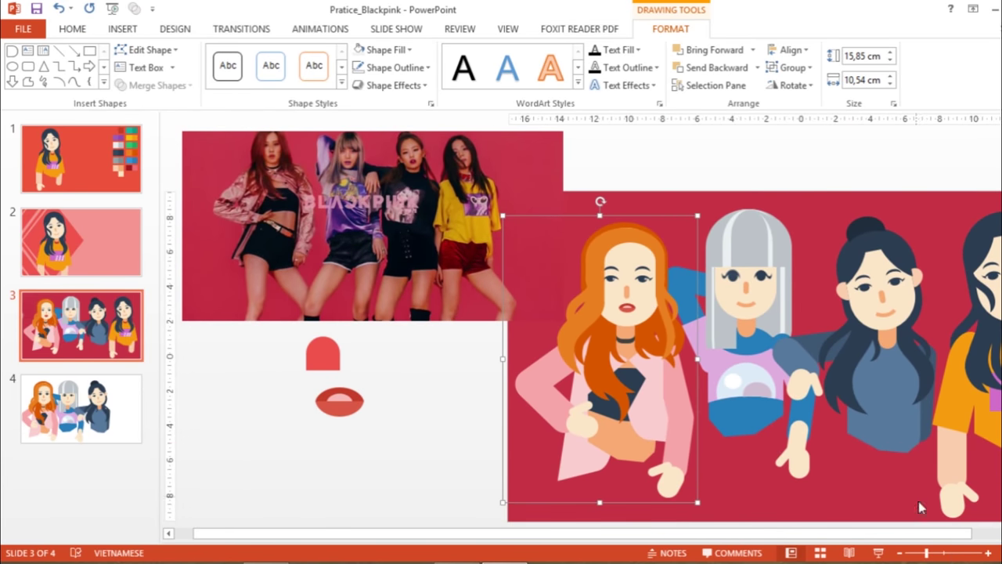
# Fill the spare lips dark magenta (RGB 95, 9, 52) and place them on the bun-haired girl's mouth
pyautogui.click(891, 302)
pyautogui.rightClick(336, 400)
pyautogui.click(403, 427)
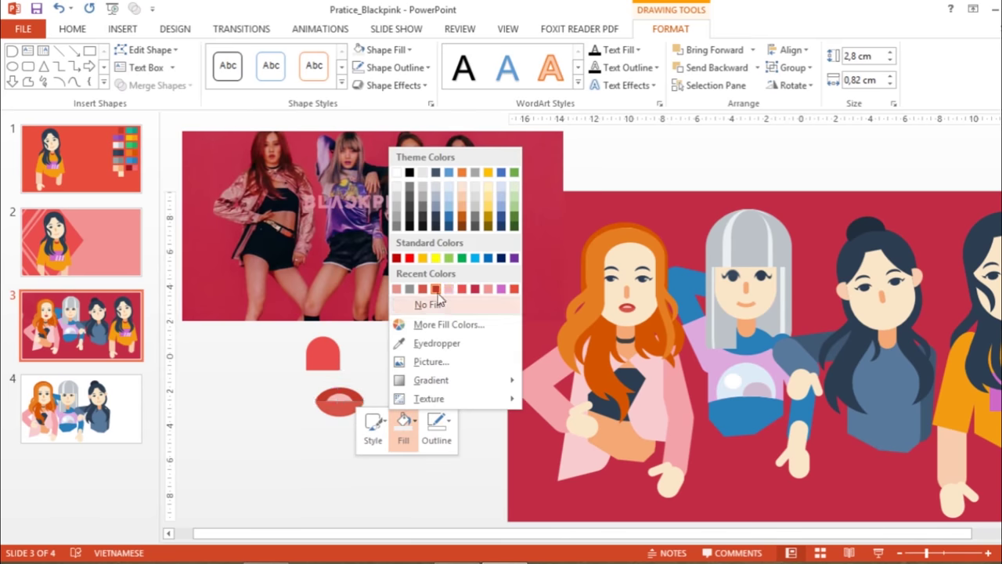
pyautogui.click(448, 324)
pyautogui.click(608, 253)
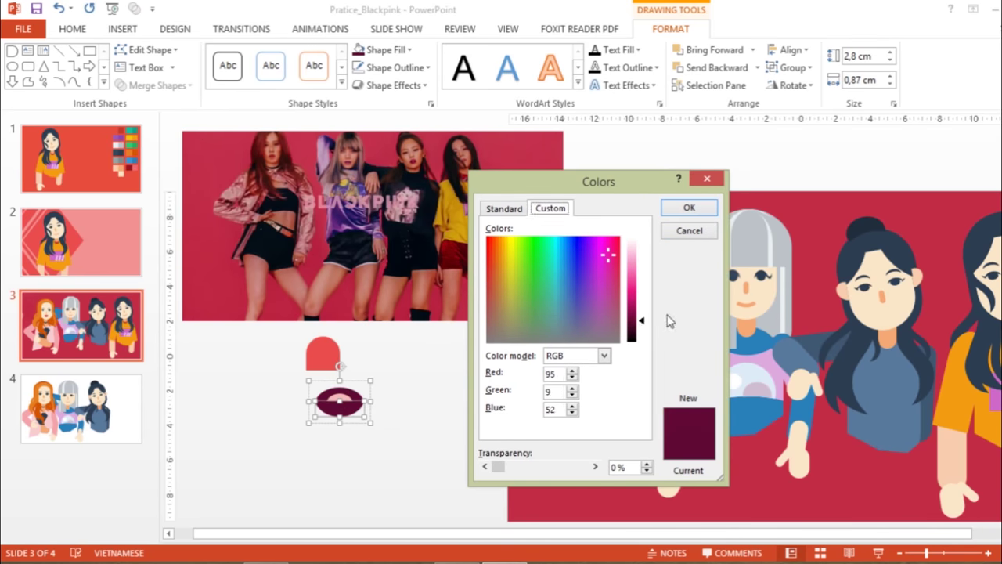
pyautogui.press('Return')
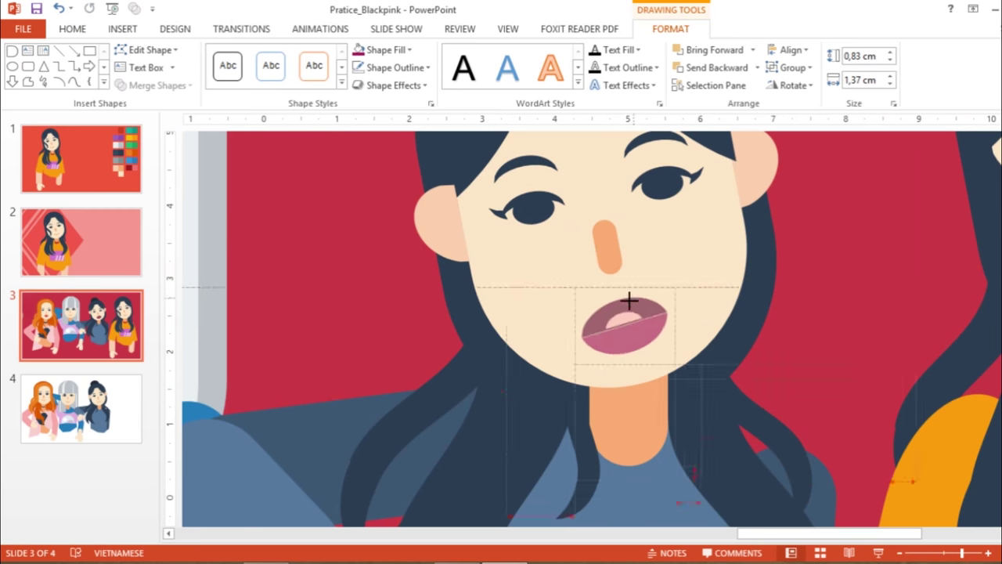
pyautogui.moveTo(629, 300); pyautogui.dragTo(638, 309)
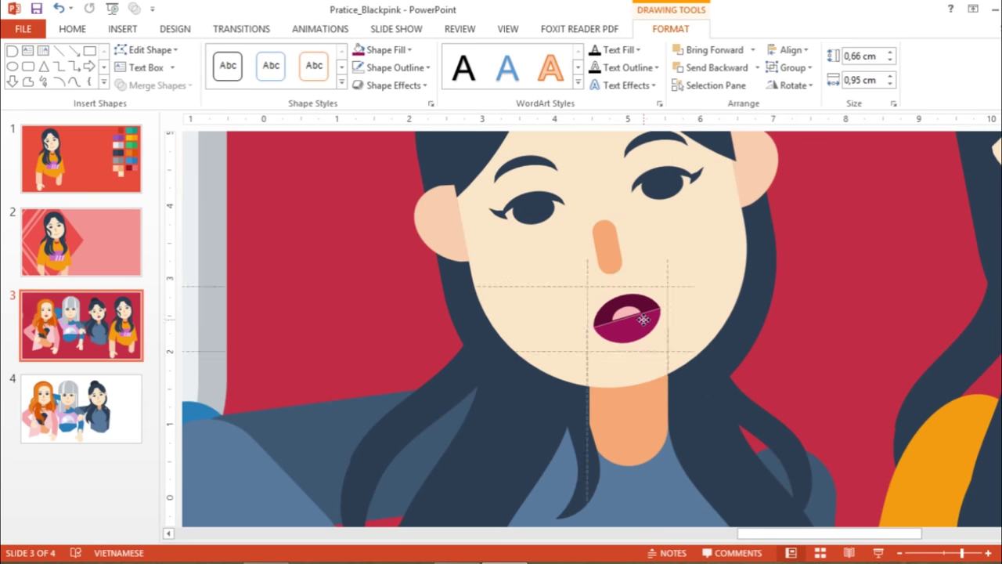
# Put a grey oval over her right eye and a pale oval on her left eye
pyautogui.scroll(-5, 642, 318)
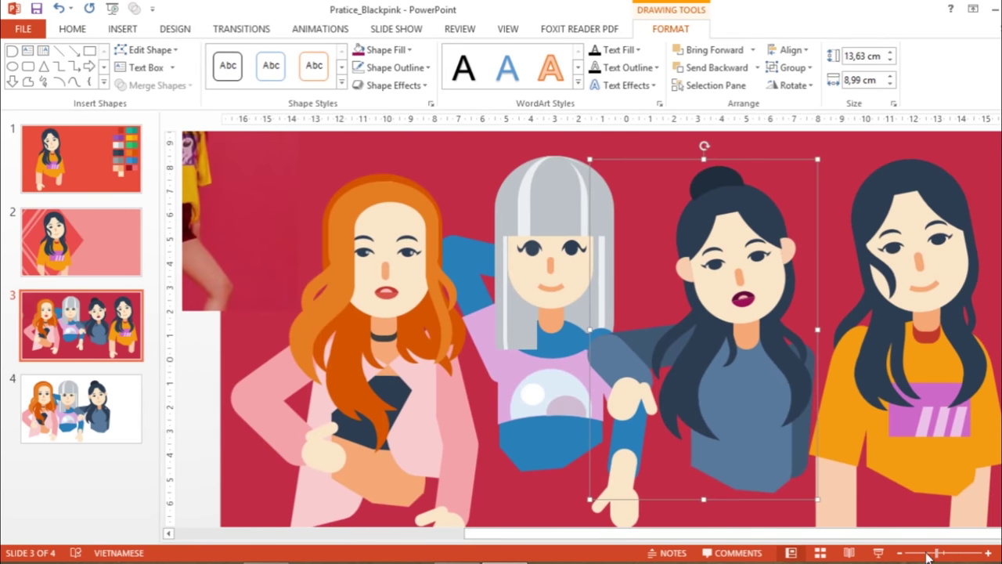
pyautogui.moveTo(928, 552); pyautogui.dragTo(968, 553)
pyautogui.moveTo(763, 229); pyautogui.dragTo(816, 261)
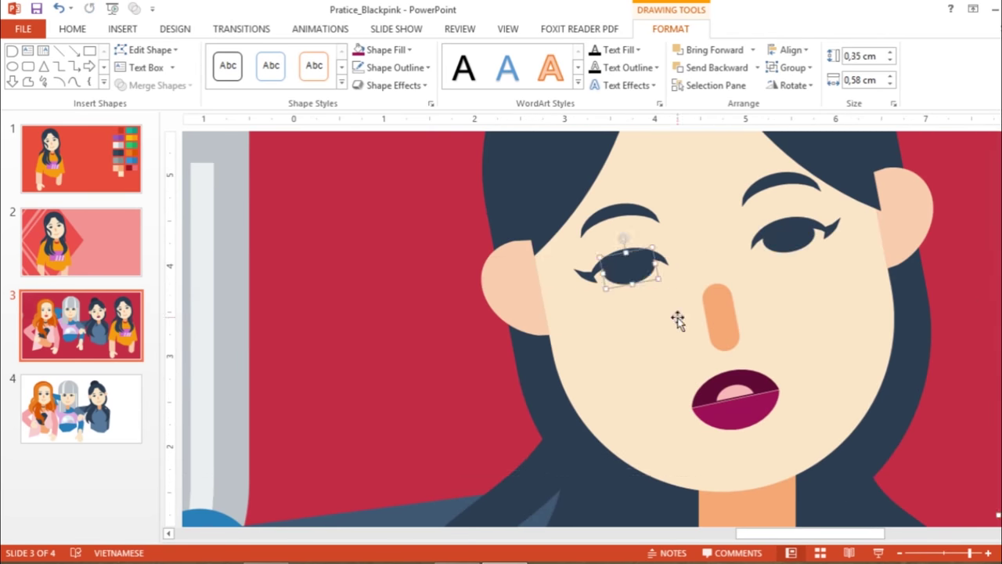
pyautogui.moveTo(646, 313); pyautogui.dragTo(619, 272)
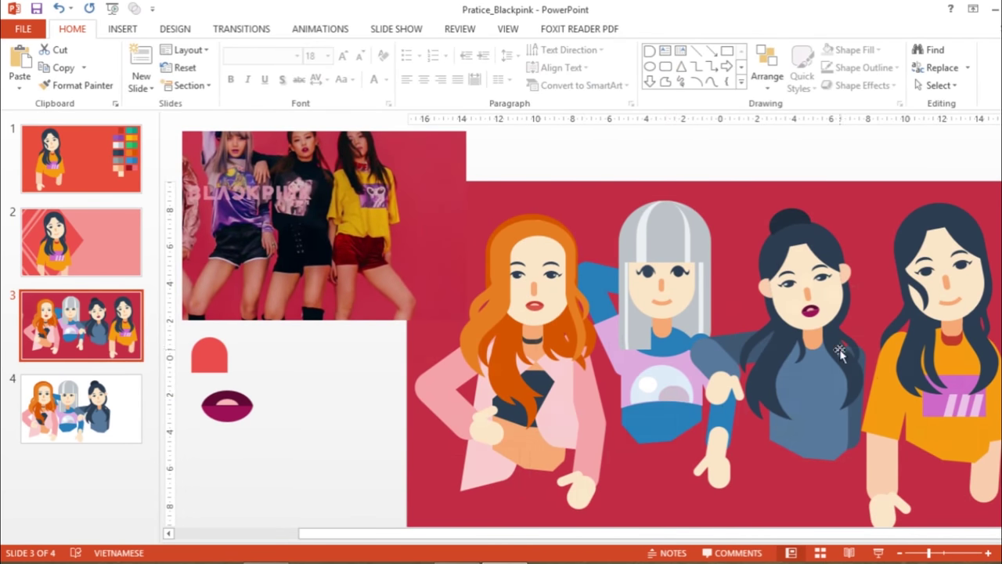
# Draw a rectangle patch on the girl's shirt and recolour it muted rose
pyautogui.moveTo(777, 422); pyautogui.dragTo(844, 381)
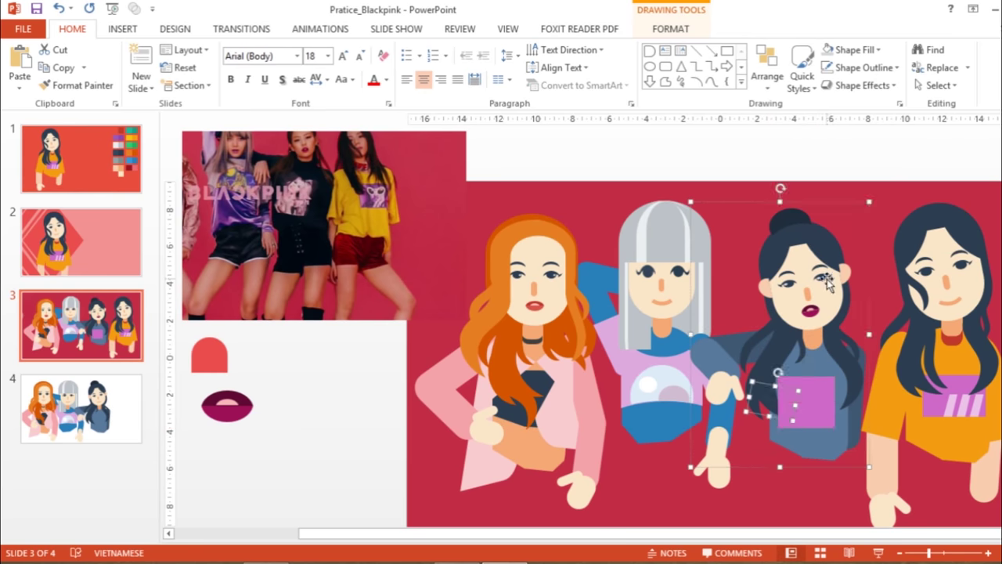
pyautogui.click(758, 396)
pyautogui.rightClick(821, 416)
pyautogui.click(863, 436)
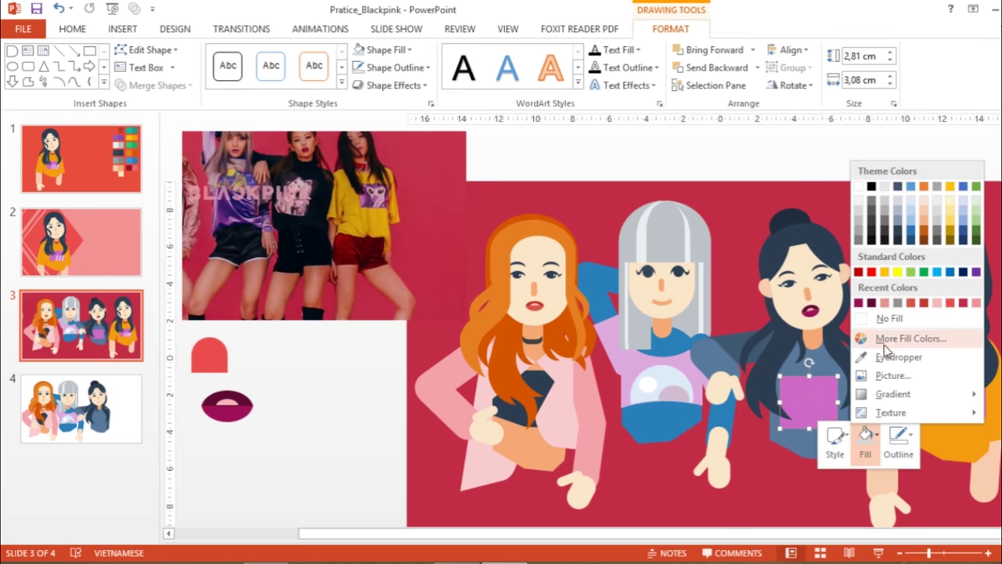
pyautogui.click(939, 307)
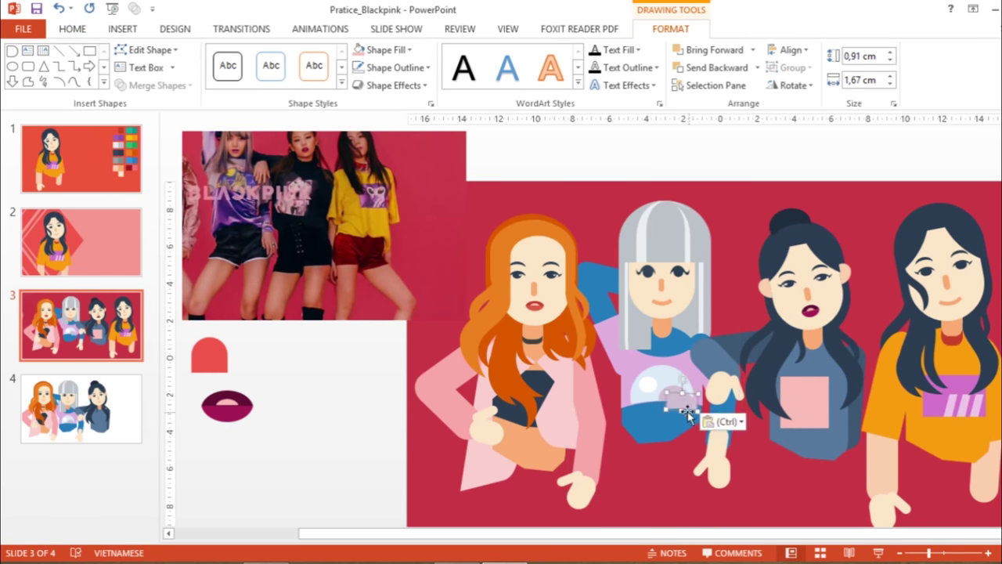
# Move the small pasted shape onto the pink patch and fill it red
pyautogui.moveTo(686, 410); pyautogui.dragTo(812, 399)
pyautogui.rightClick(812, 399)
pyautogui.click(859, 427)
pyautogui.click(863, 264)
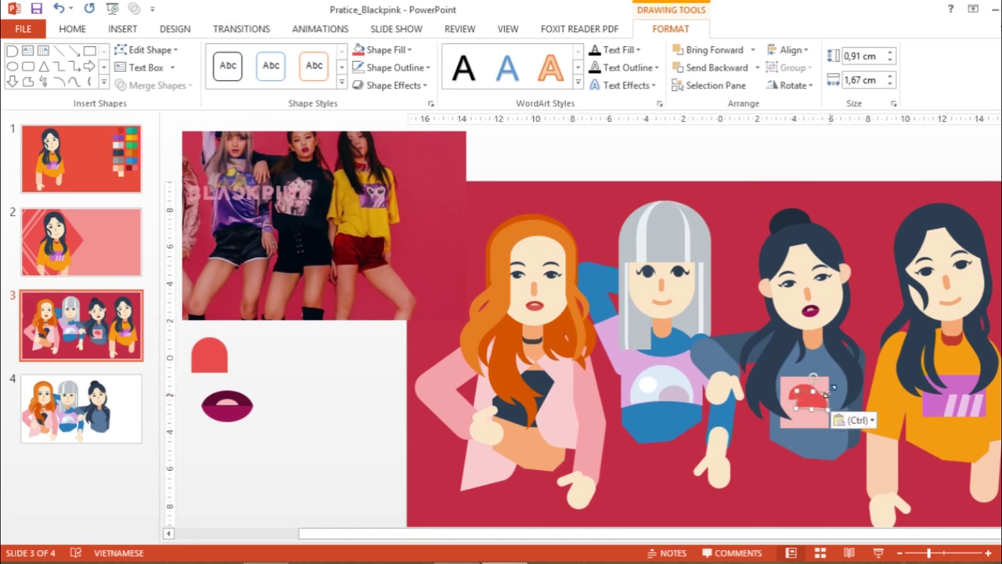
# Save the presentation
pyautogui.click(826, 313)
pyautogui.rightClick(810, 407)
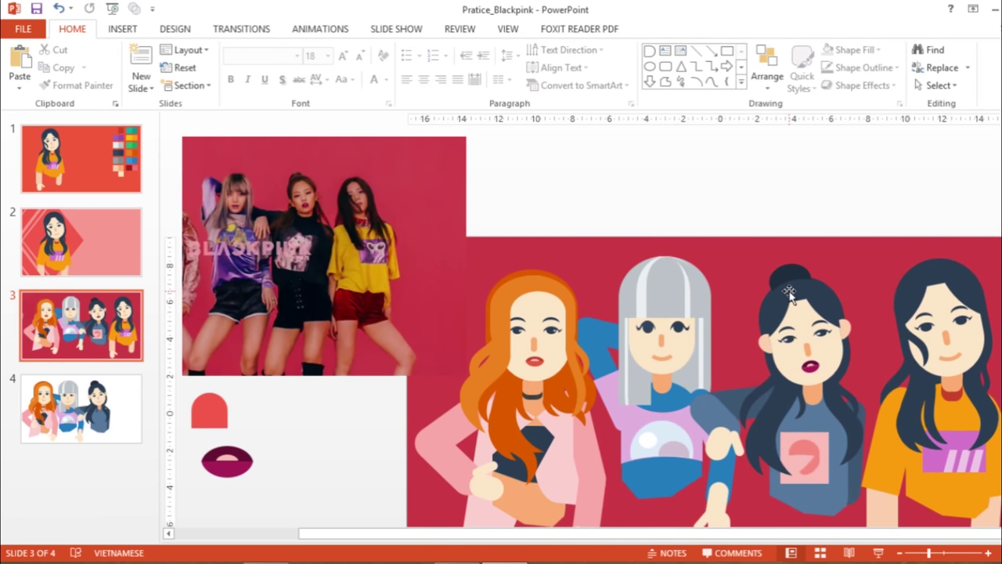
pyautogui.click(789, 296)
pyautogui.hotkey('ctrl', 's')
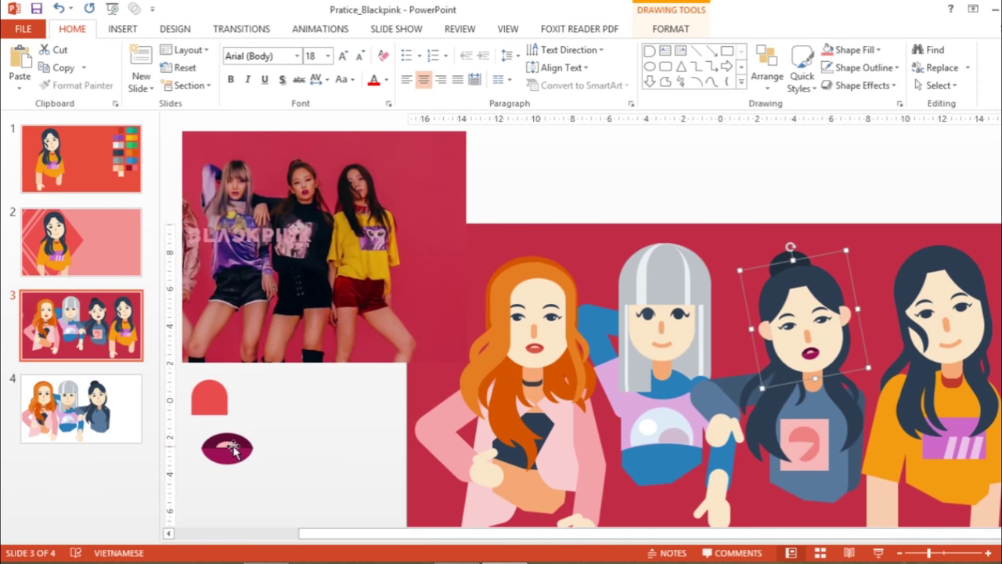
pyautogui.rightClick(228, 450)
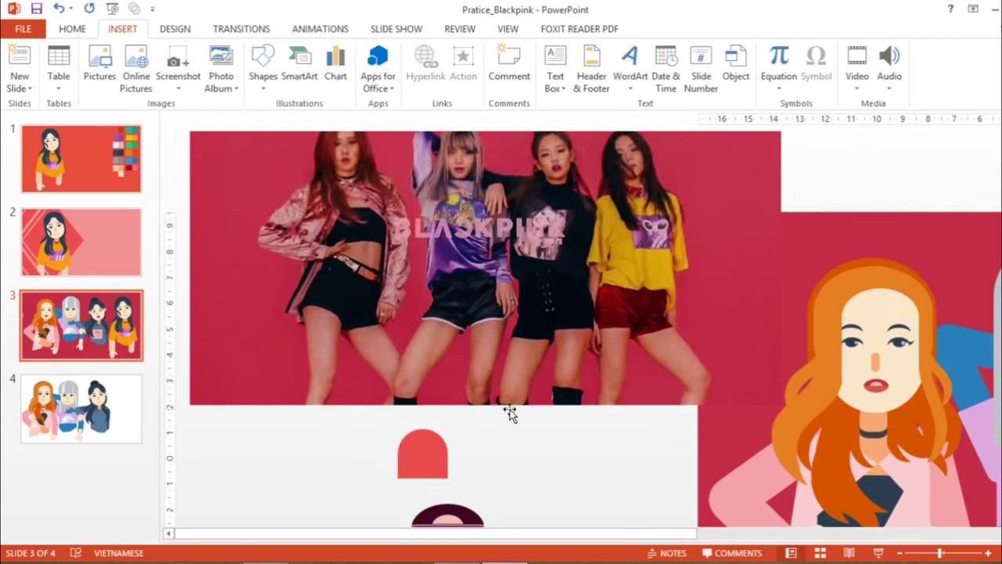
# Draw a new shape over the spare lips to begin the larger plum lips
pyautogui.scroll(-2, 510, 413)
pyautogui.click(263, 62)
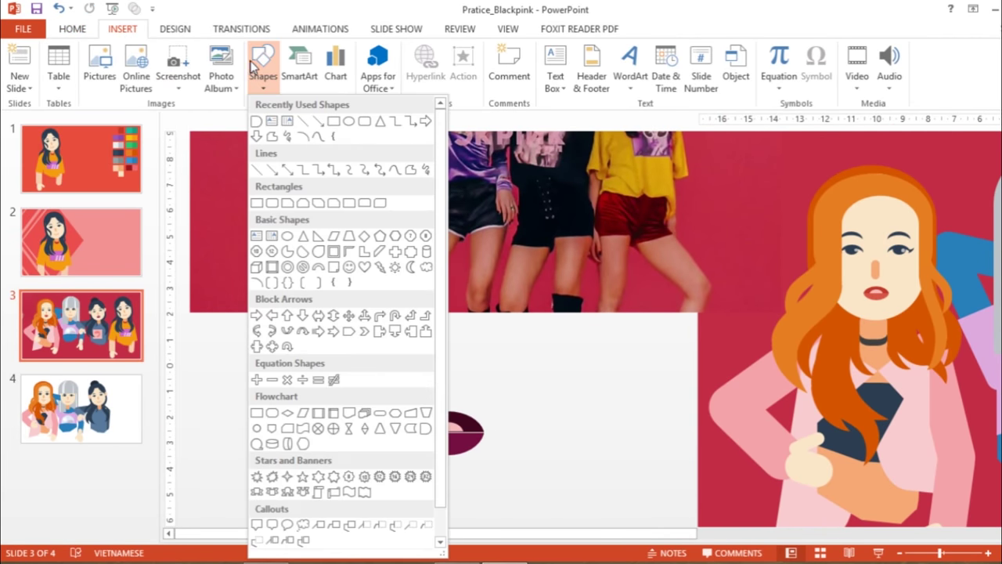
pyautogui.click(615, 467)
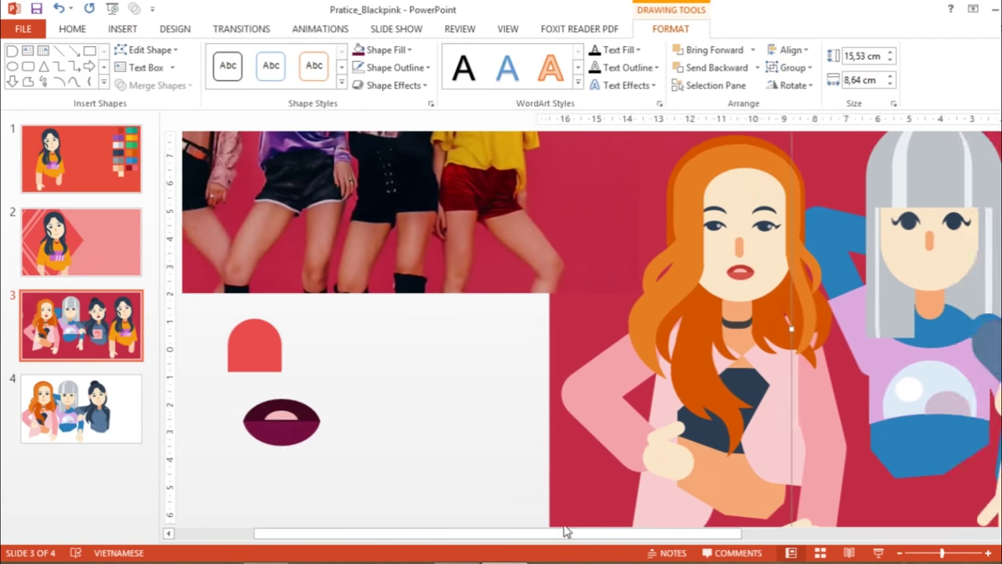
pyautogui.moveTo(310, 390)
pyautogui.mouseDown()
pyautogui.moveTo(543, 443)
pyautogui.moveTo(991, 276)
pyautogui.moveTo(647, 327)
pyautogui.mouseUp()
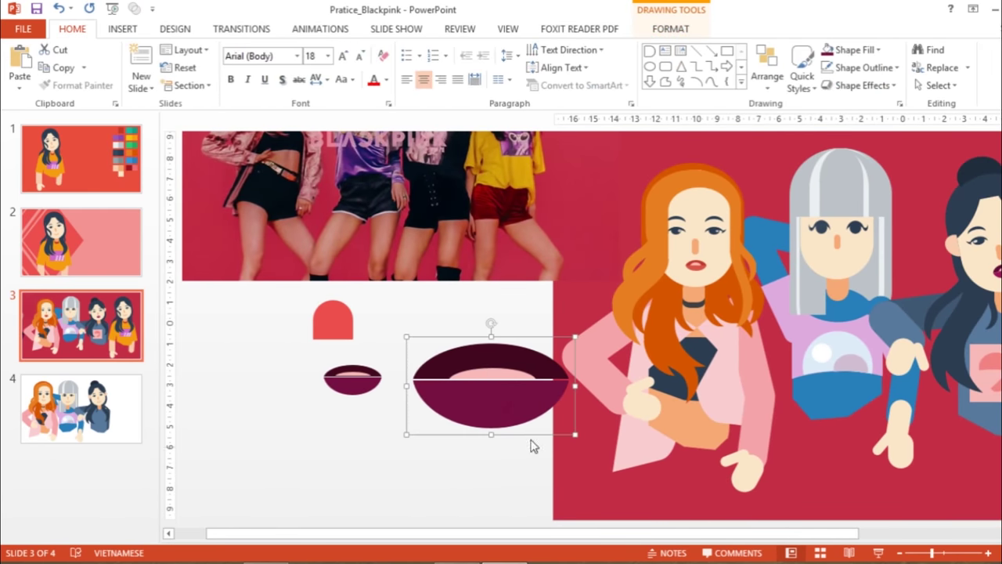
# Nudge the lips right and place an ellipse over the silver-haired girl's left eye
pyautogui.moveTo(575, 434); pyautogui.dragTo(515, 410)
pyautogui.scroll(2, 458, 438)
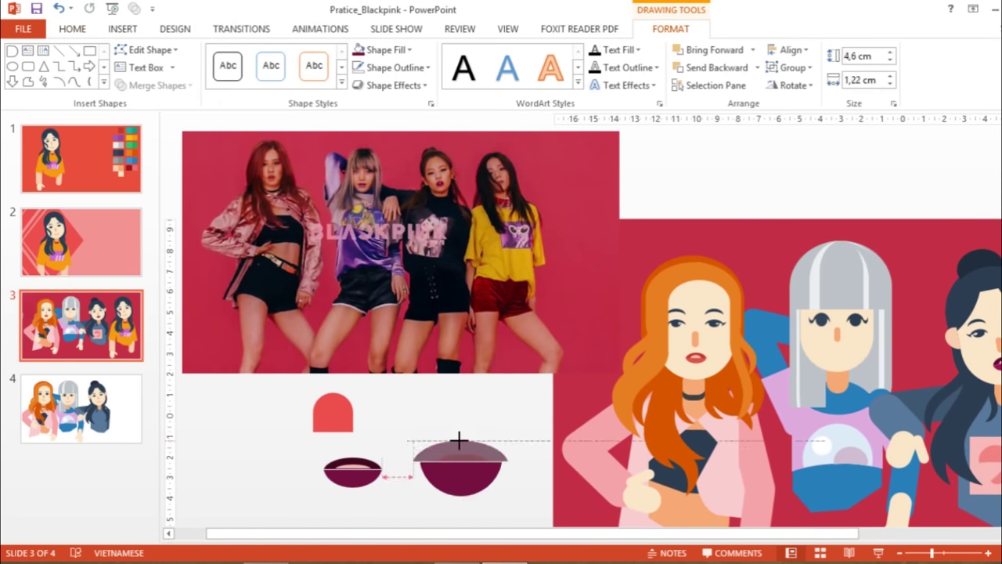
pyautogui.moveTo(468, 481); pyautogui.dragTo(515, 480)
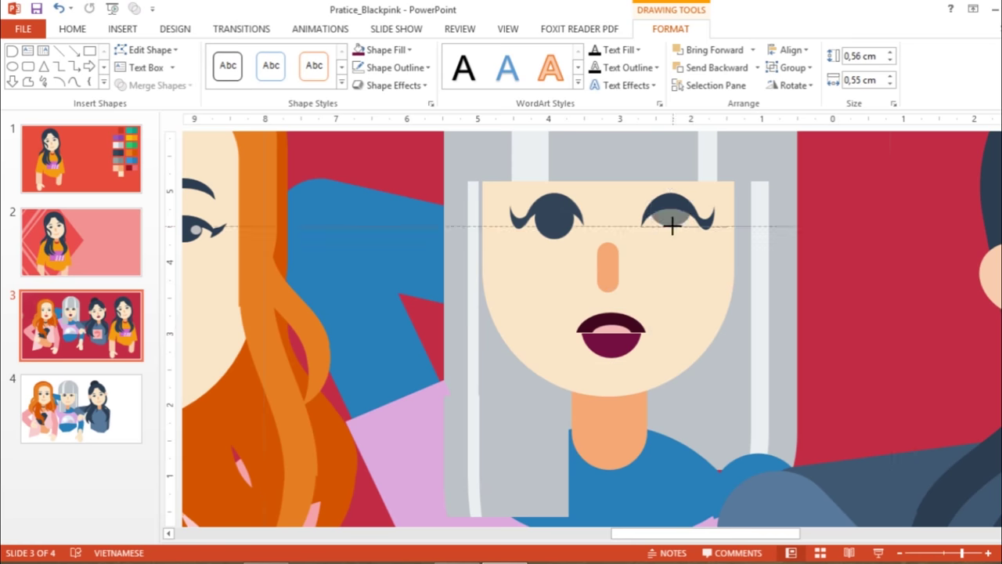
pyautogui.moveTo(558, 231); pyautogui.dragTo(580, 236)
pyautogui.scroll(2, 632, 273)
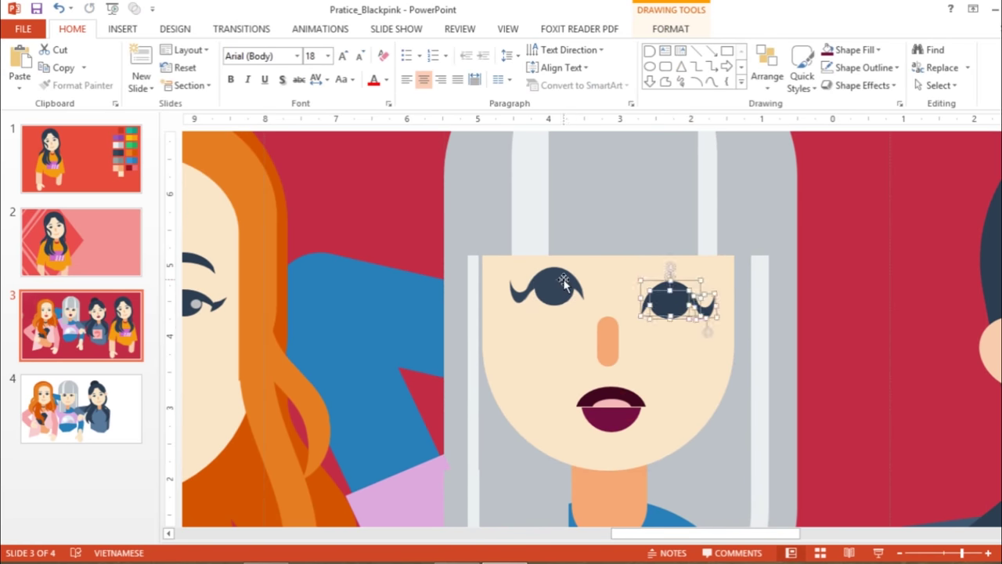
# Reposition the silver-haired girl's eye shapes so both eyes line up
pyautogui.click(852, 259)
pyautogui.moveTo(548, 287); pyautogui.dragTo(559, 280)
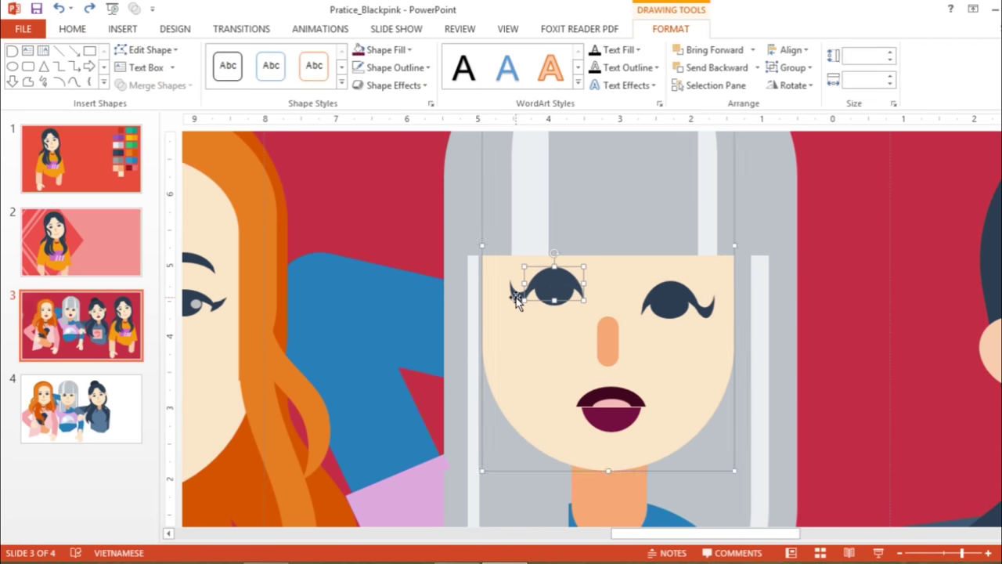
pyautogui.scroll(2, 519, 296)
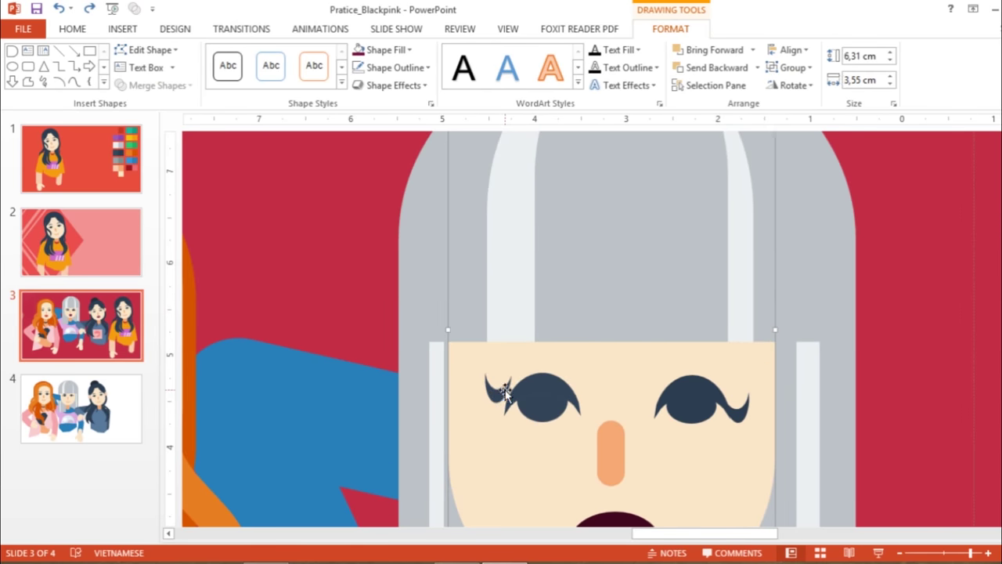
pyautogui.click(493, 403)
pyautogui.moveTo(514, 384); pyautogui.dragTo(542, 399)
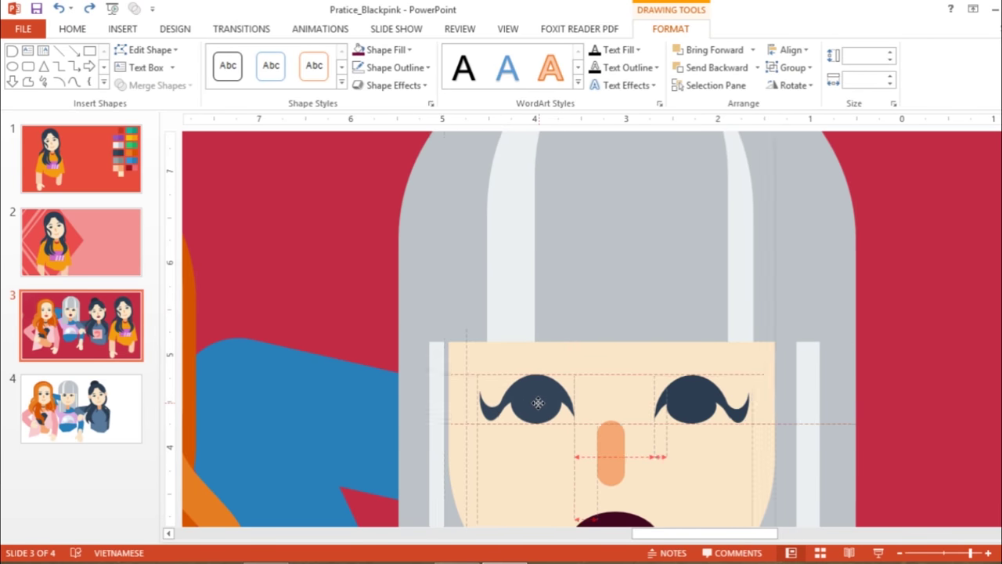
pyautogui.scroll(-2, 783, 429)
# Paste white highlight circles onto both eyes
pyautogui.hotkey('ctrl', 'v')
pyautogui.moveTo(591, 419); pyautogui.dragTo(542, 332)
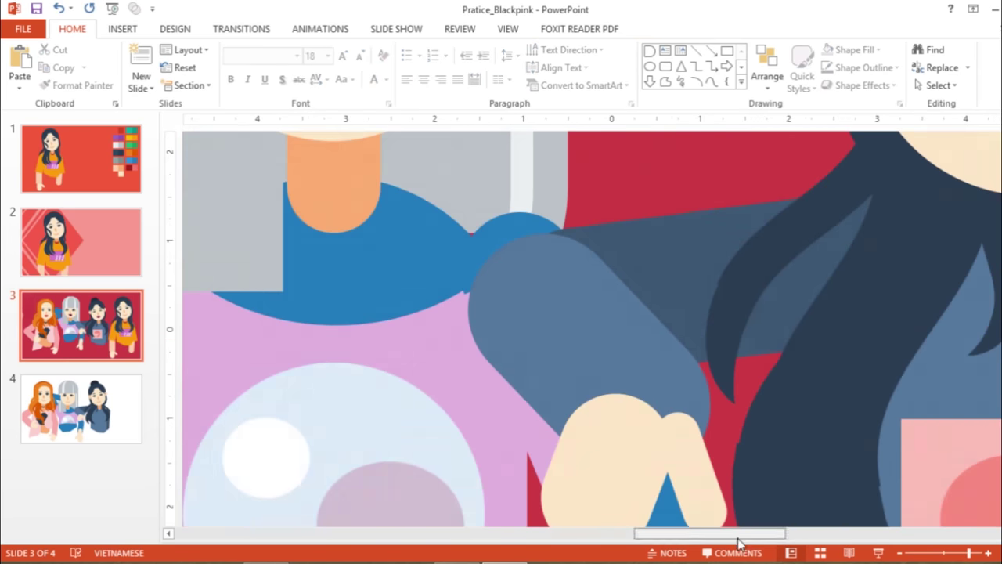
pyautogui.moveTo(553, 371); pyautogui.dragTo(624, 254)
pyautogui.moveTo(498, 249); pyautogui.dragTo(499, 249)
pyautogui.scroll(-3, 713, 419)
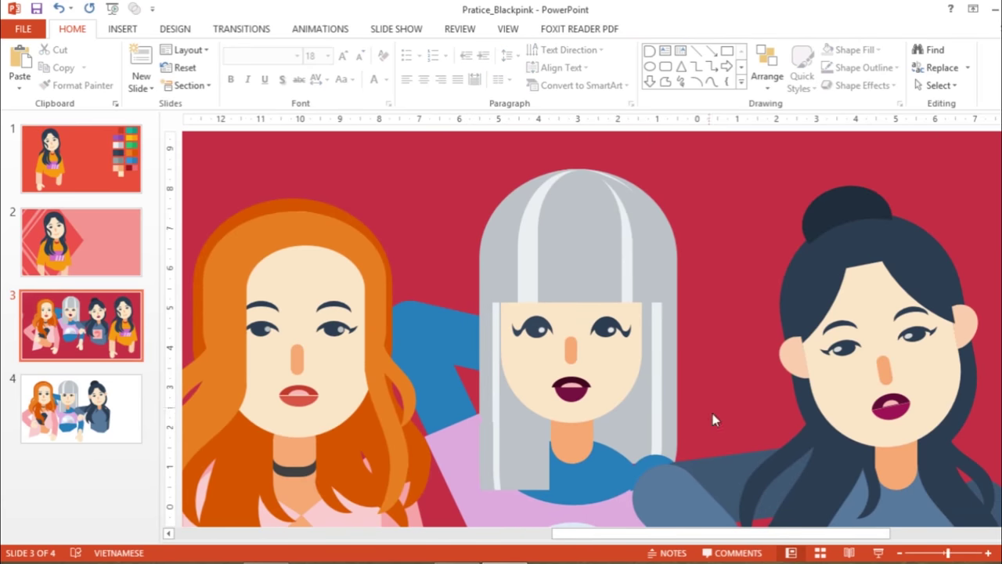
pyautogui.moveTo(951, 556); pyautogui.dragTo(959, 552)
pyautogui.scroll(3, 365, 244)
# Resize the dark iris on the left eye and nudge the eye curls into place
pyautogui.click(469, 205)
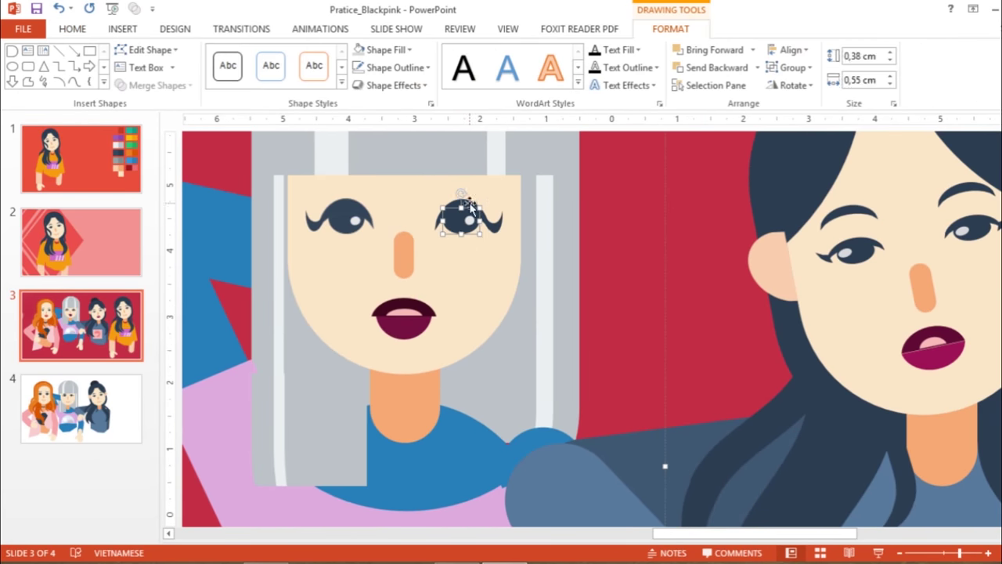
pyautogui.moveTo(468, 210); pyautogui.dragTo(346, 216)
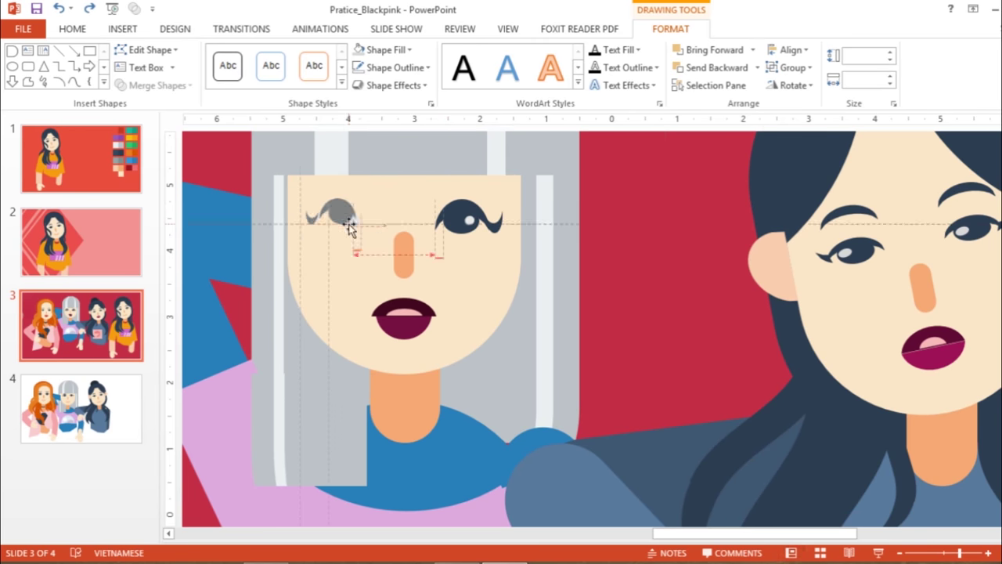
pyautogui.scroll(2, 756, 310)
pyautogui.moveTo(458, 233); pyautogui.dragTo(460, 236)
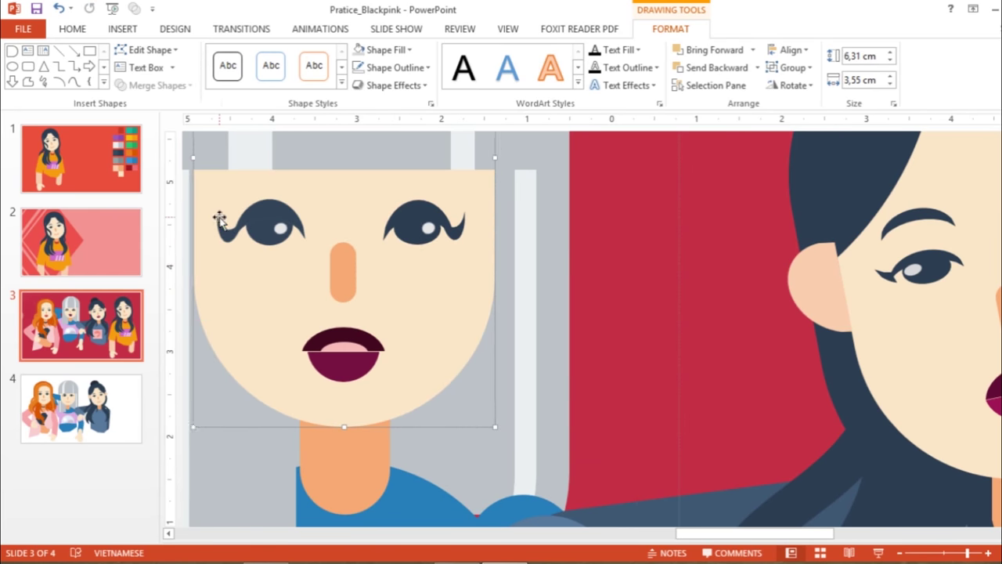
pyautogui.moveTo(220, 219); pyautogui.dragTo(225, 232)
pyautogui.scroll(2, 218, 219)
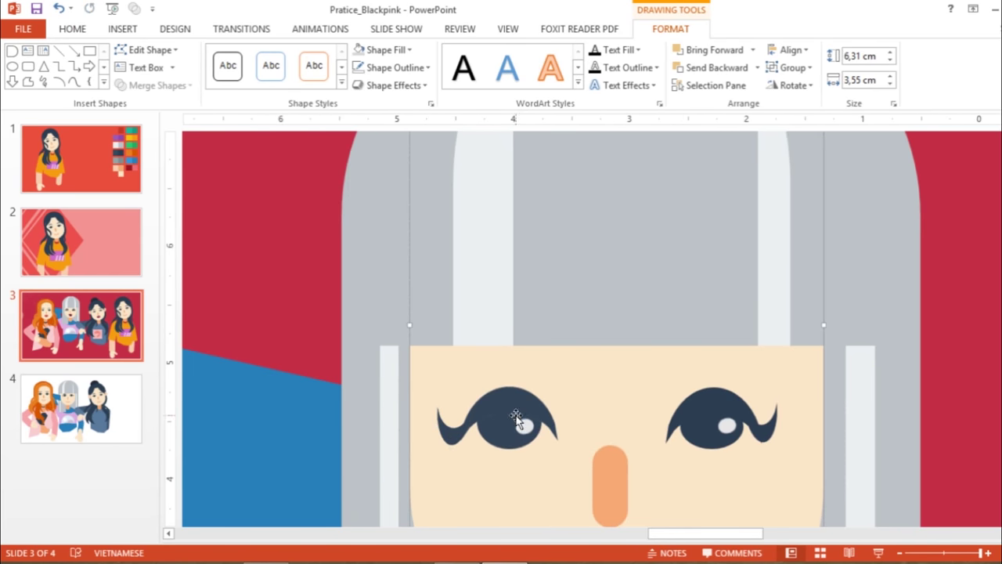
pyautogui.scroll(-3, 440, 423)
# Rotate a curl eyelash to the eye corner and paste another at the left eye's outer corner
pyautogui.click(793, 85)
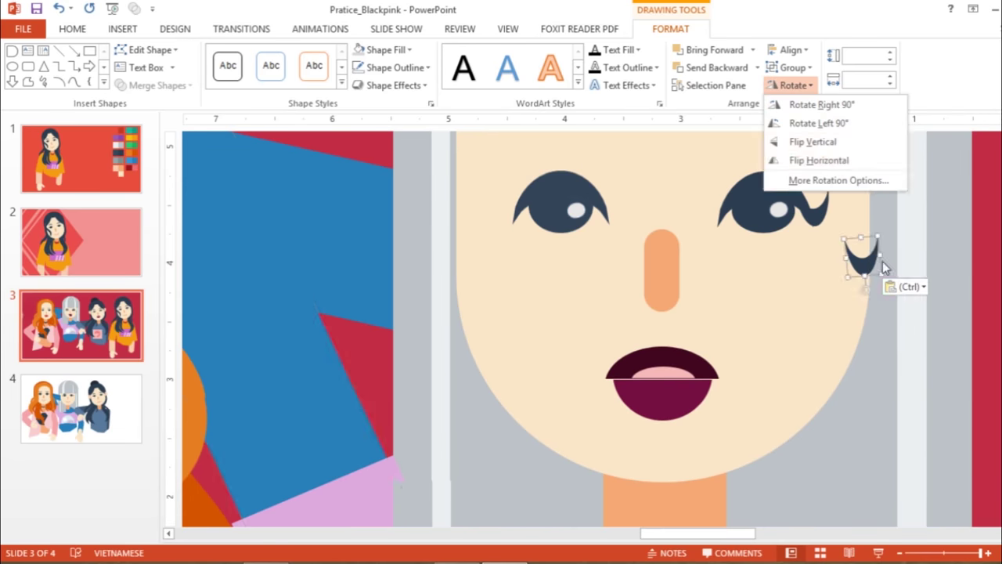
pyautogui.rightClick(857, 251)
pyautogui.moveTo(501, 210); pyautogui.dragTo(518, 200)
pyautogui.hotkey('ctrl', 'z')
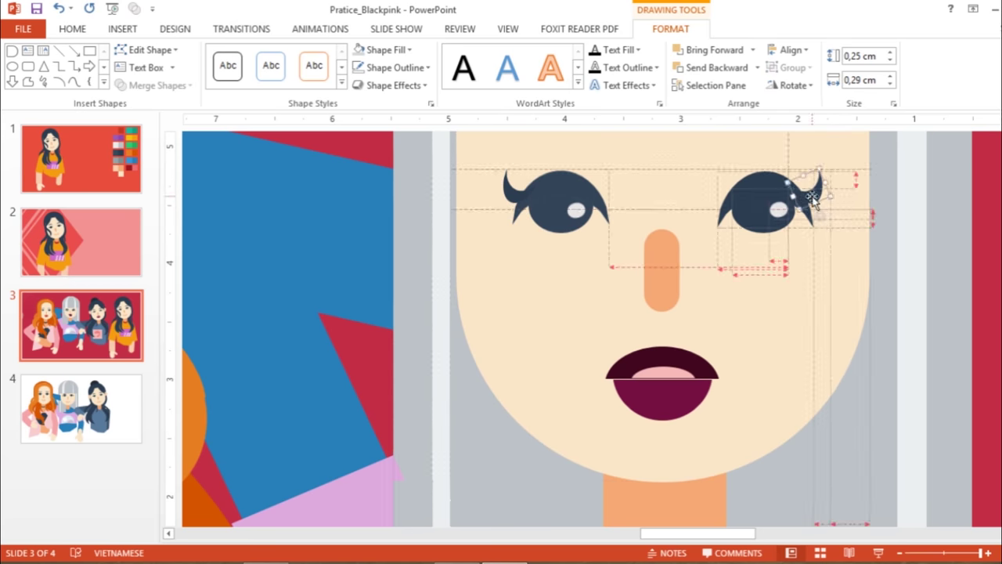
pyautogui.hotkey('ctrl', 'v')
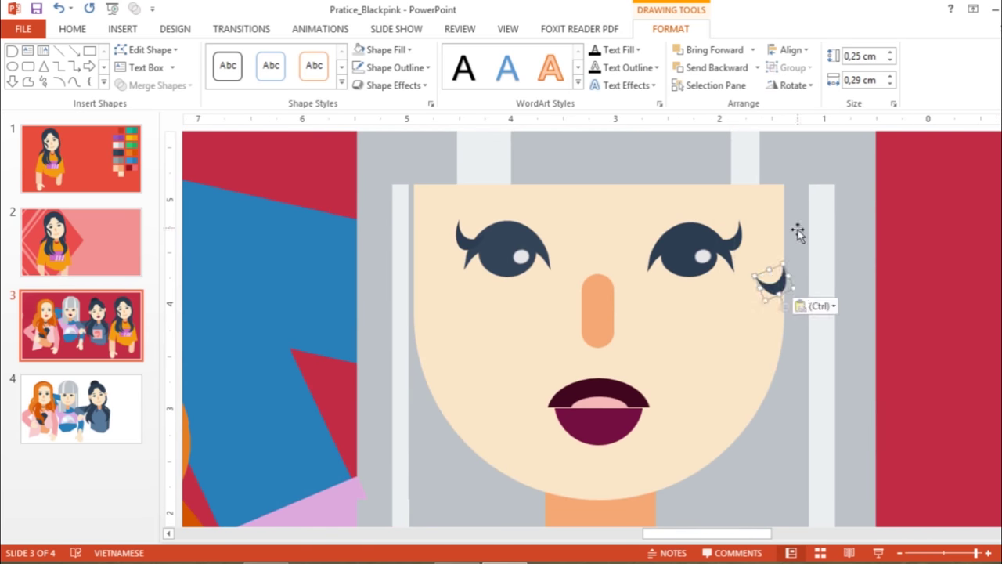
pyautogui.moveTo(741, 261); pyautogui.dragTo(460, 256)
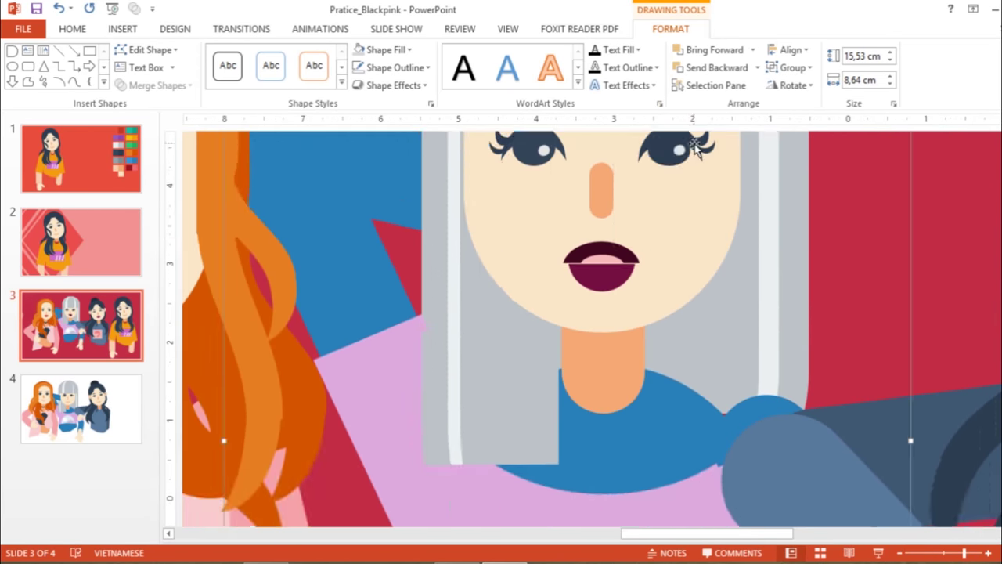
# Try pasting a copy of the right eye onto the left eye, then undo it
pyautogui.click(680, 207)
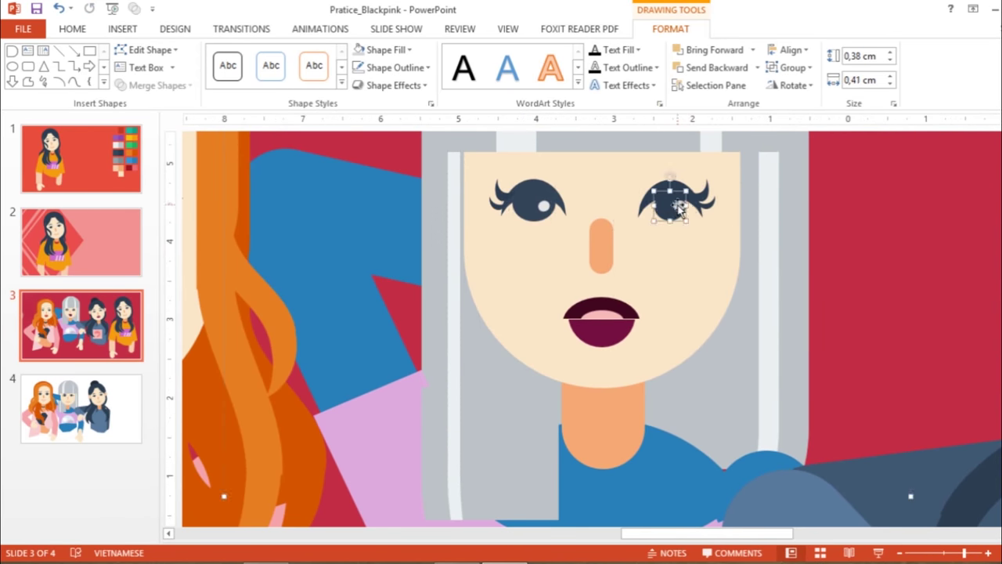
pyautogui.rightClick(526, 211)
pyautogui.click(559, 159)
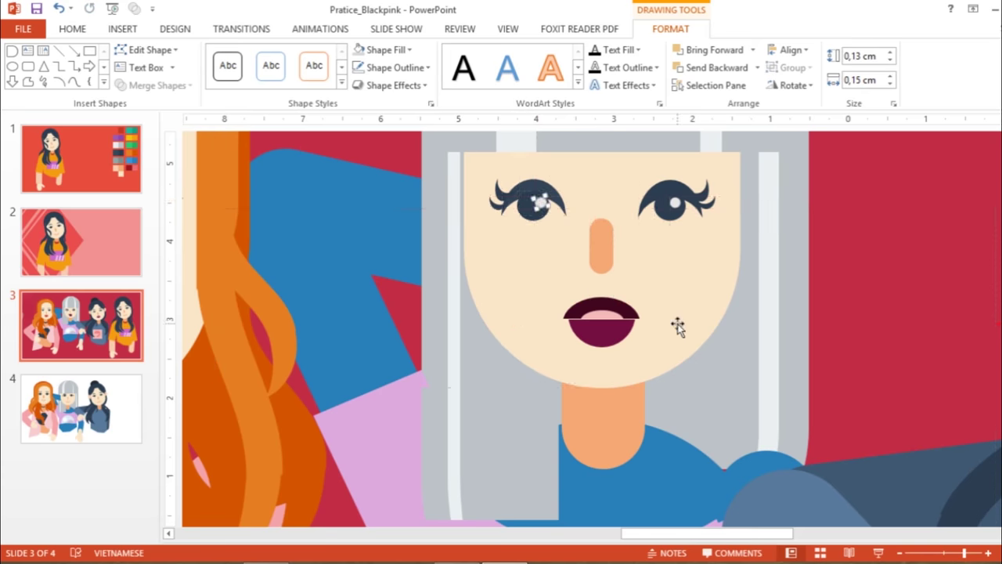
pyautogui.hotkey('ctrl', 'z')
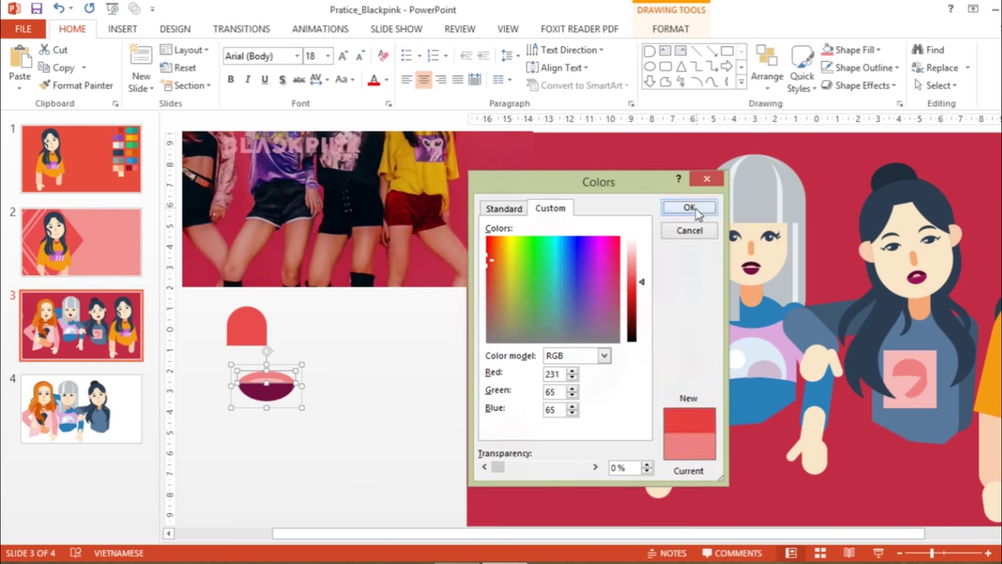
# Recolour the new lips a lighter red (236, 102, 102)
pyautogui.click(689, 208)
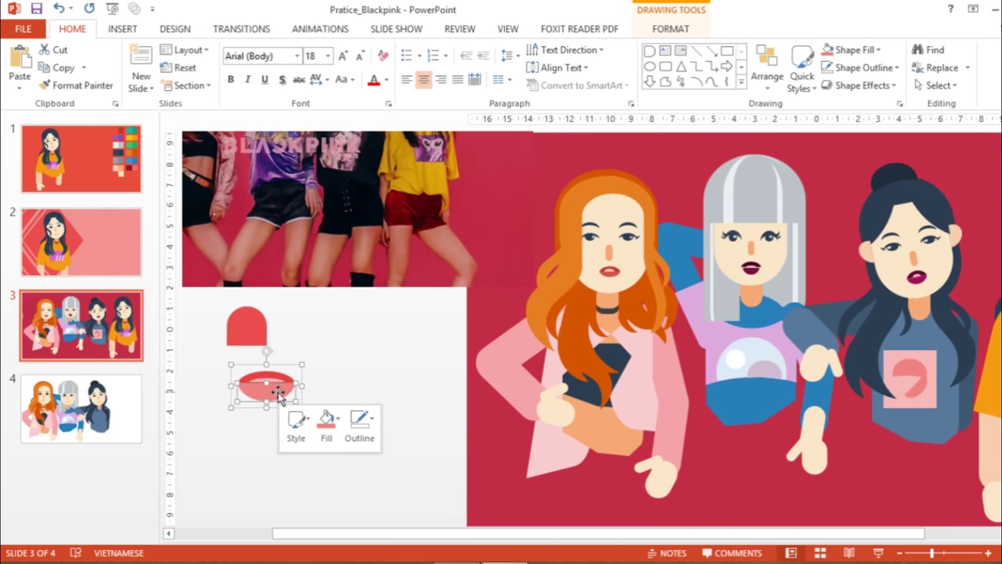
pyautogui.click(326, 415)
pyautogui.click(369, 320)
pyautogui.moveTo(642, 281); pyautogui.dragTo(642, 275)
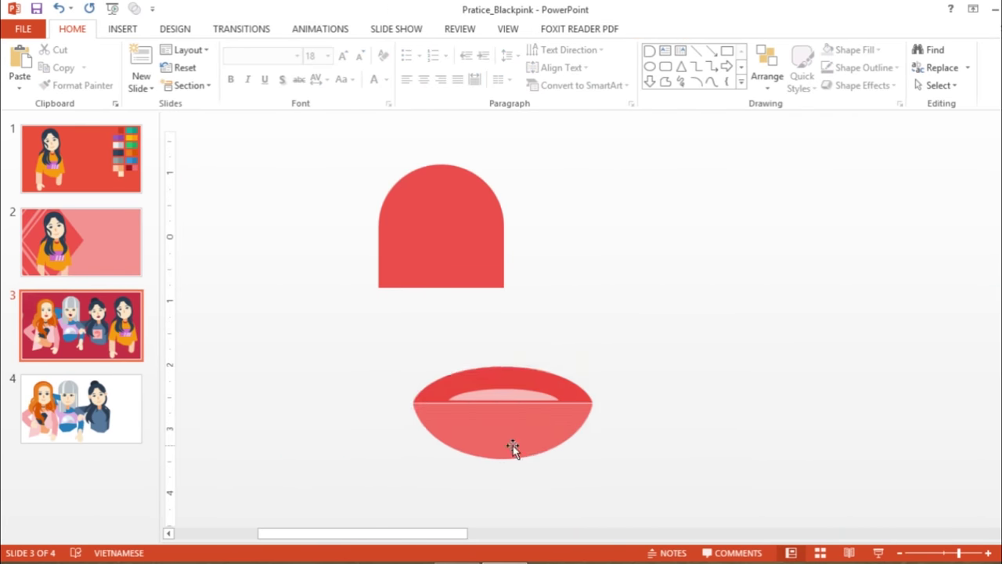
pyautogui.click(510, 445)
pyautogui.click(734, 451)
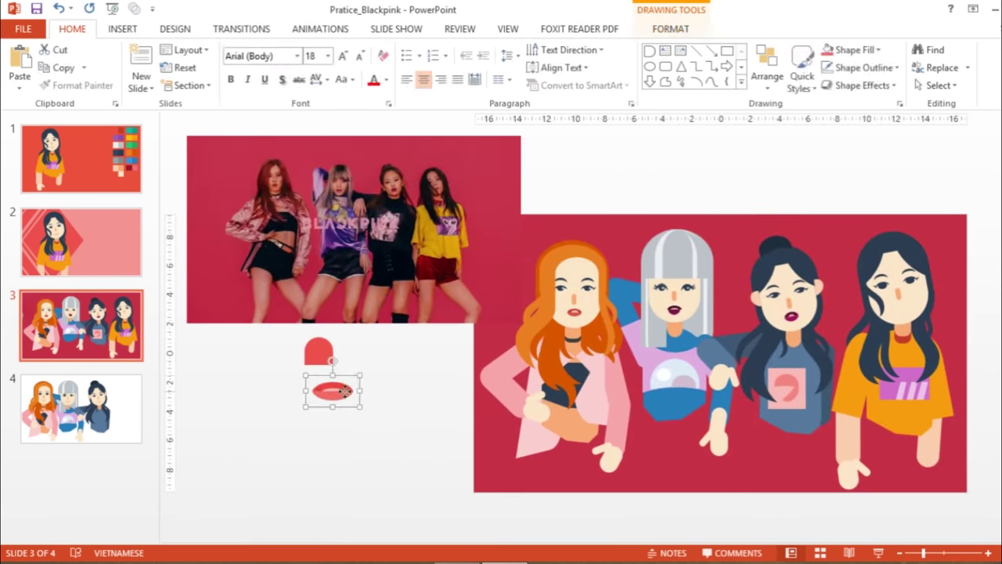
# Move the lips onto the right-hand girl's face just below her nose
pyautogui.scroll(2, 904, 321)
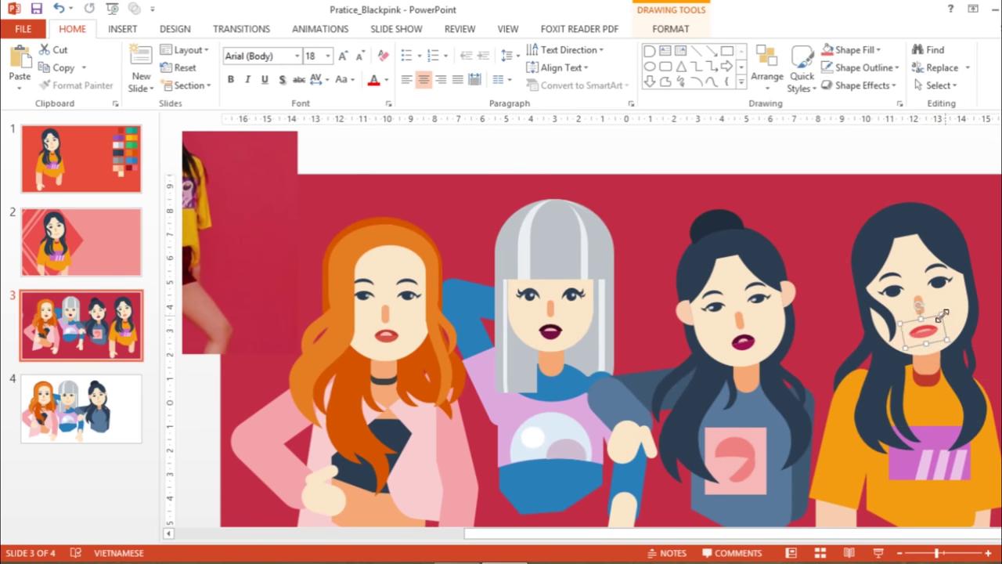
pyautogui.scroll(3, 772, 340)
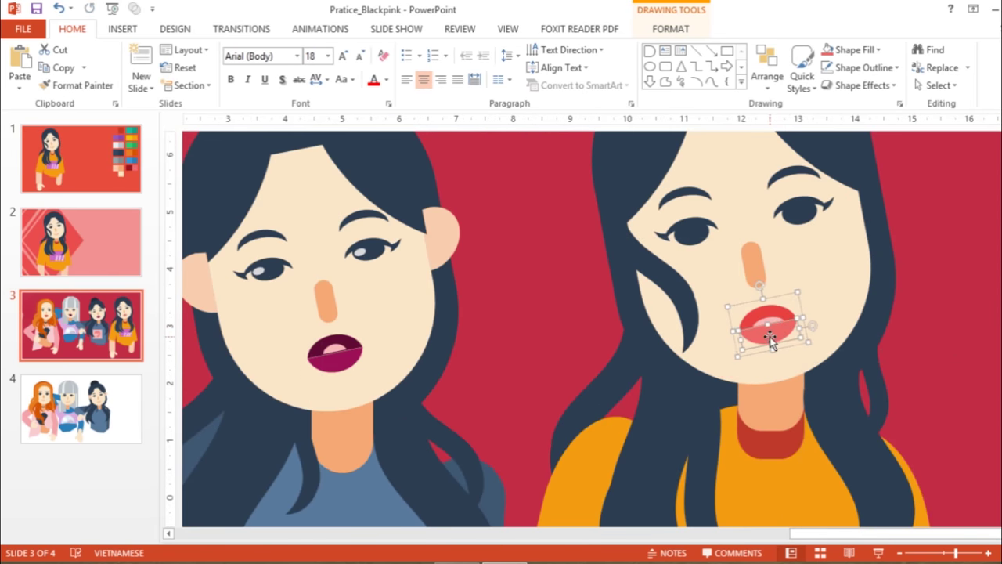
pyautogui.moveTo(771, 321); pyautogui.dragTo(767, 317)
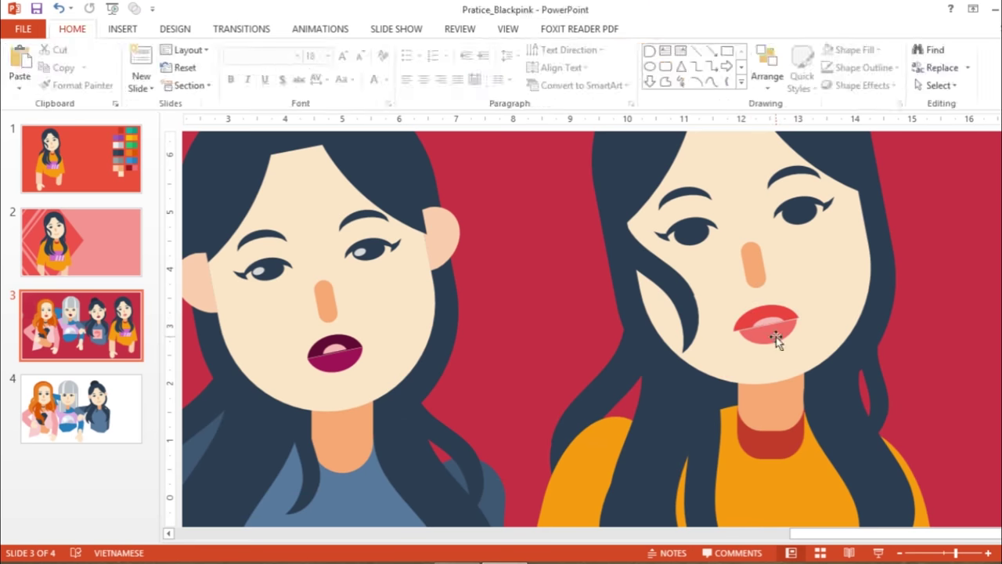
# Fill the third girl's main hair shape with a custom dark red-brown
pyautogui.scroll(-3, 425, 510)
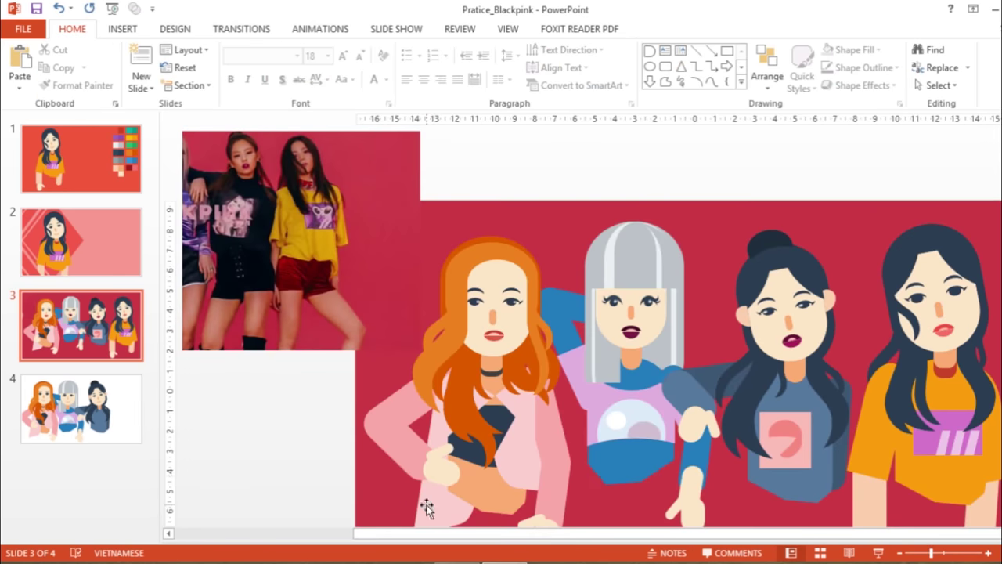
pyautogui.scroll(3, 904, 357)
pyautogui.rightClick(546, 202)
pyautogui.click(595, 161)
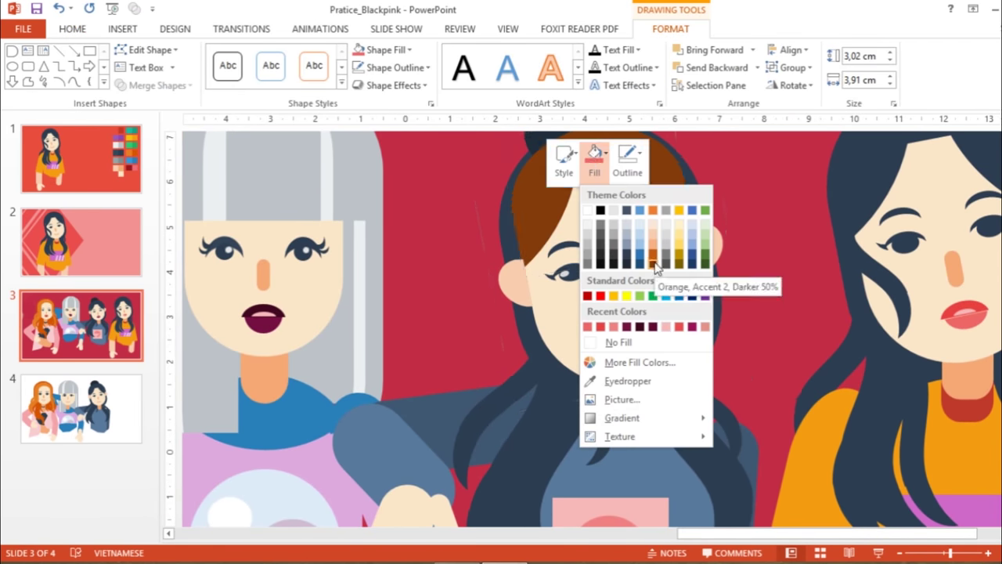
pyautogui.click(648, 267)
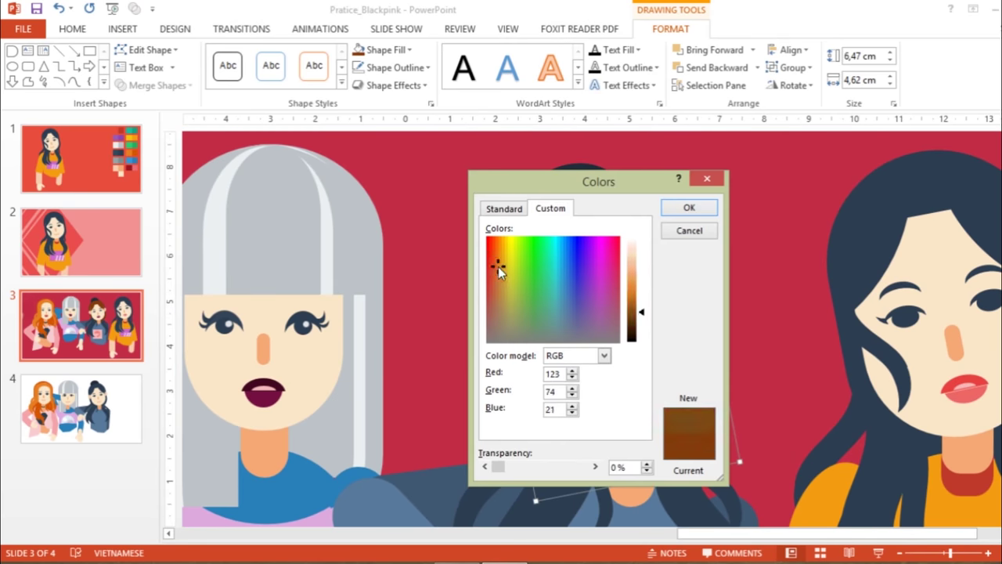
pyautogui.moveTo(498, 266); pyautogui.dragTo(492, 249)
pyautogui.click(689, 208)
# Delete the selected bun piece and apply the recent dark brown to the thin hair strand
pyautogui.click(552, 202)
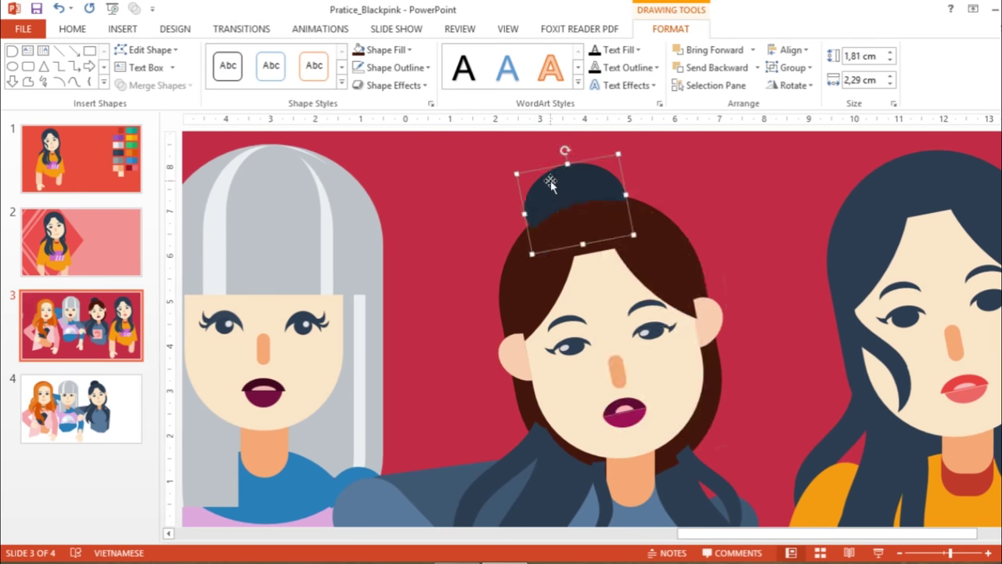
pyautogui.press('Delete')
pyautogui.rightClick(551, 207)
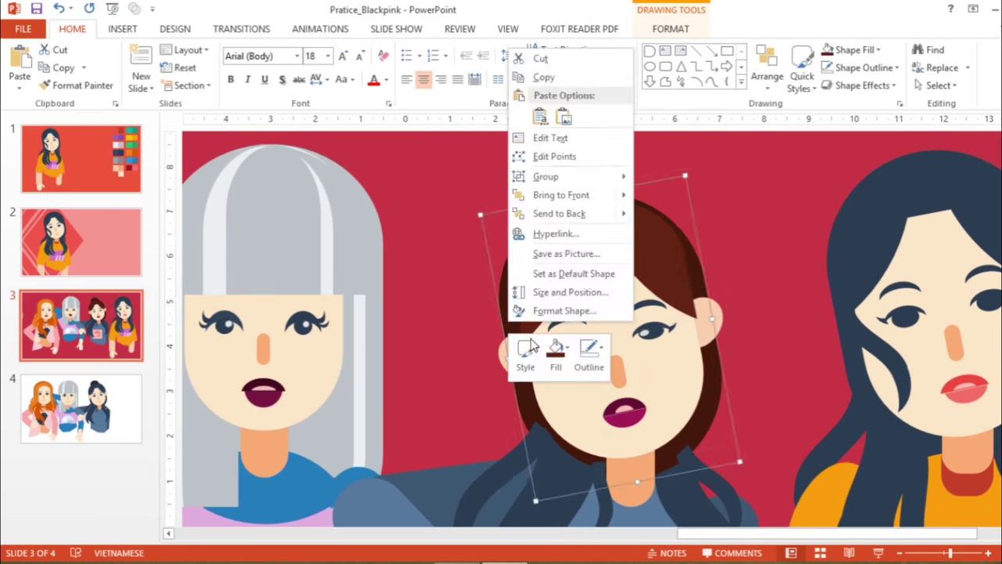
pyautogui.scroll(-3, 547, 329)
pyautogui.rightClick(563, 462)
pyautogui.click(605, 420)
pyautogui.scroll(3, 606, 421)
pyautogui.rightClick(704, 344)
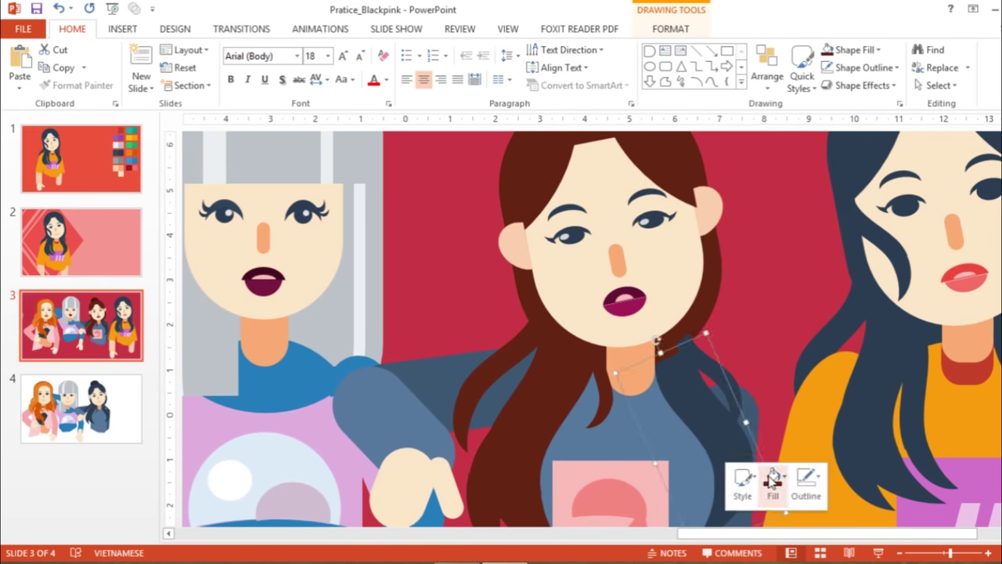
pyautogui.click(757, 403)
pyautogui.click(749, 263)
pyautogui.scroll(-3, 749, 271)
# Fill the silver-haired girl's blue shirt shape with a custom purple
pyautogui.doubleClick(668, 484)
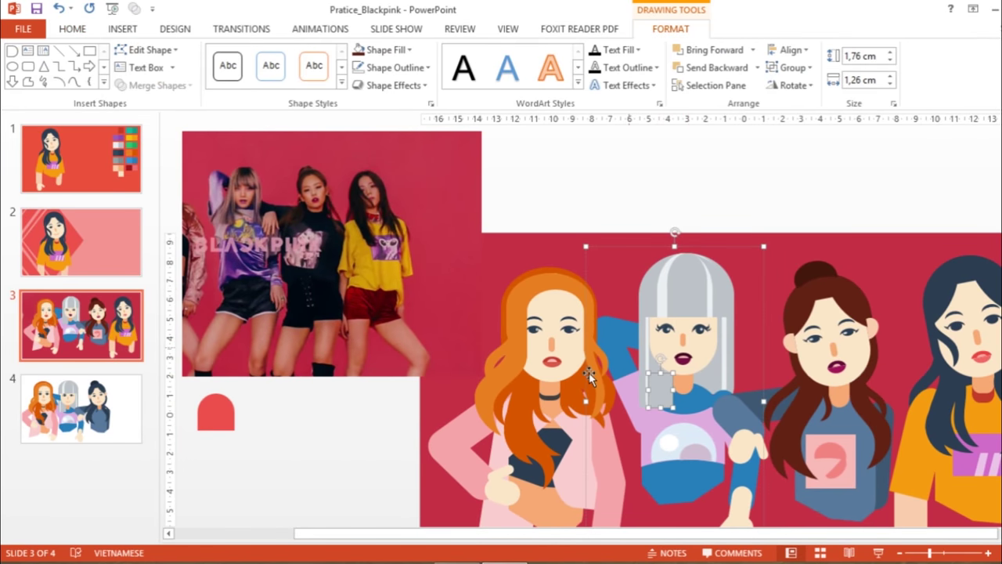
pyautogui.rightClick(668, 484)
pyautogui.click(721, 510)
pyautogui.click(749, 412)
pyautogui.click(689, 206)
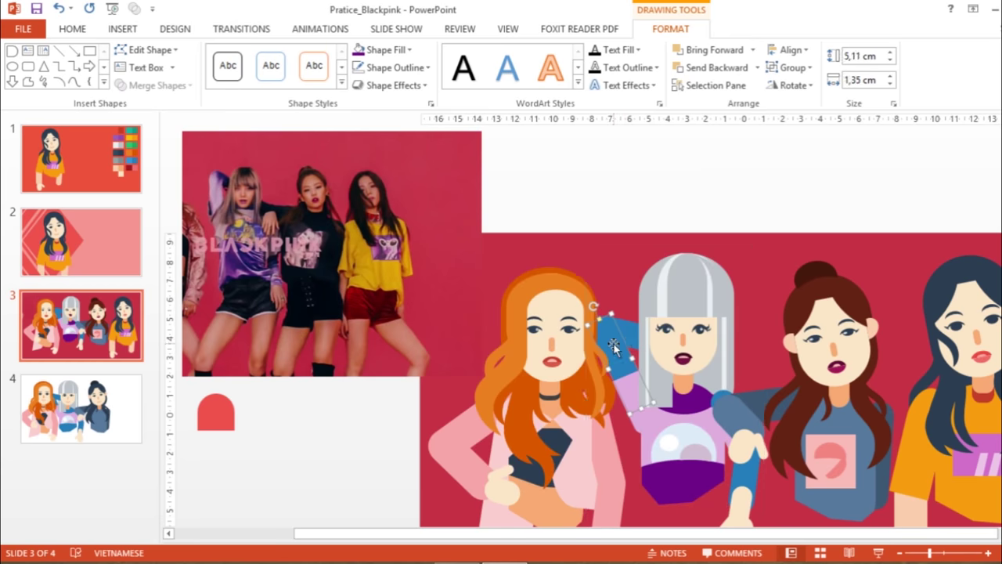
pyautogui.click(791, 67)
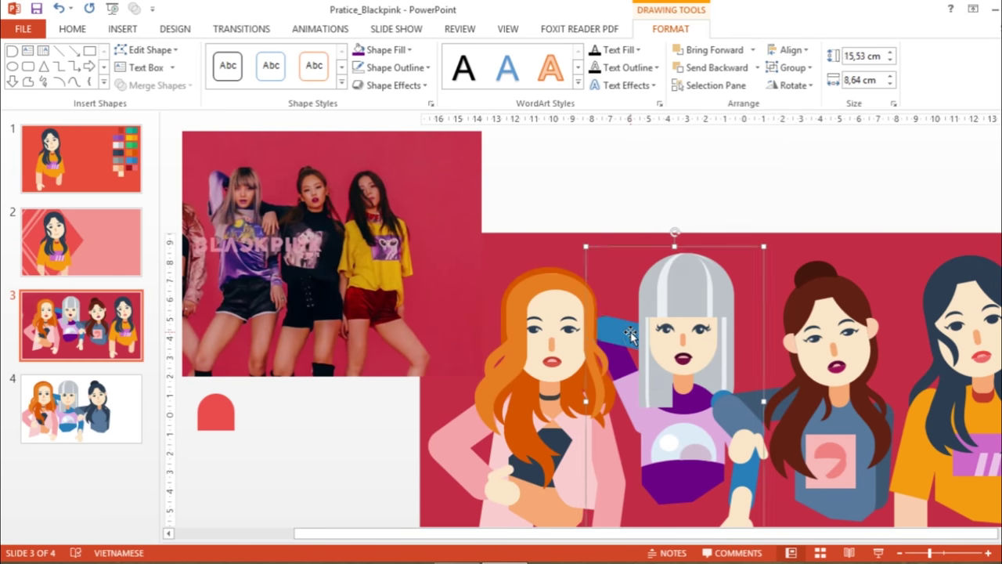
# Recolour the silver-haired girl's raised blue arm to the same purple
pyautogui.click(743, 474)
pyautogui.press('Escape')
pyautogui.scroll(-2, 888, 416)
pyautogui.click(673, 352)
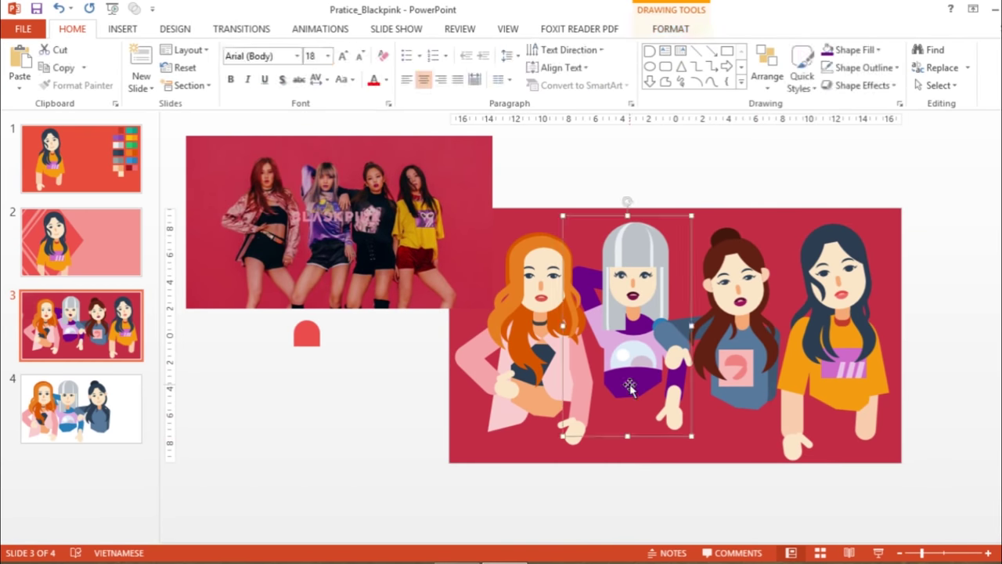
pyautogui.click(689, 207)
# Check the fill options on other silver-haired girl pieces, leaving them unchanged
pyautogui.click(597, 278)
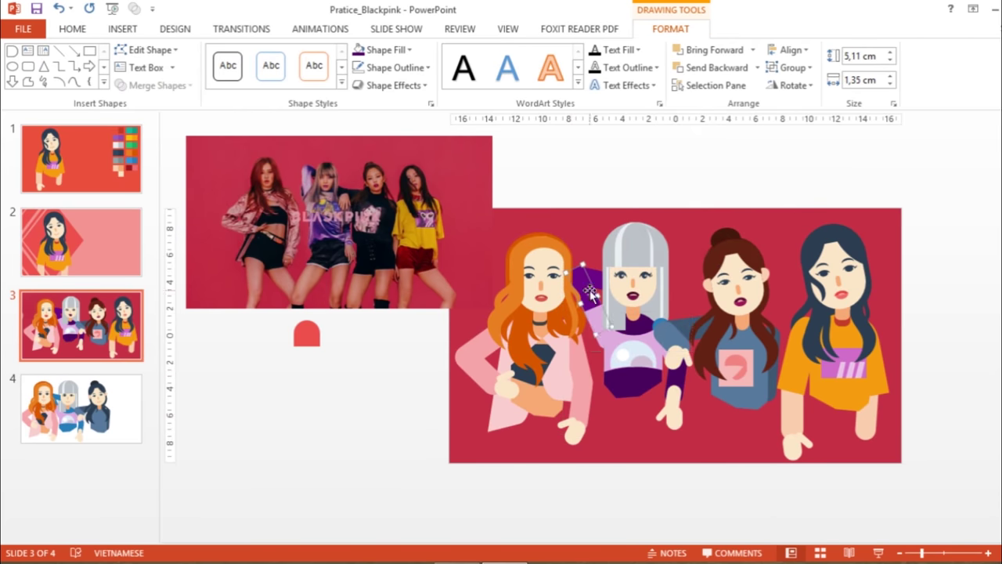
pyautogui.click(596, 278)
pyautogui.rightClick(673, 357)
pyautogui.click(642, 345)
pyautogui.press('Escape')
pyautogui.press('Escape')
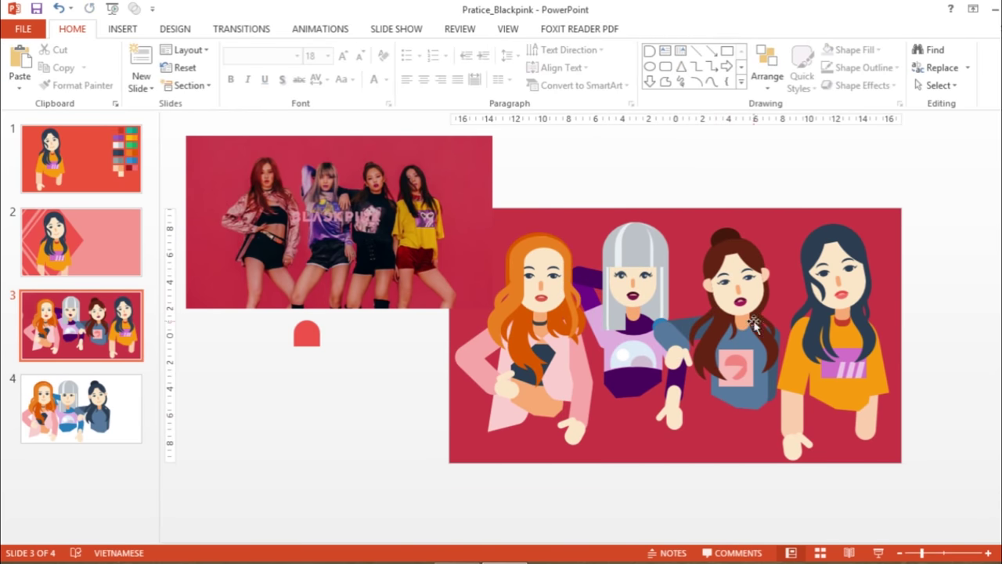
pyautogui.rightClick(661, 325)
pyautogui.press('Escape')
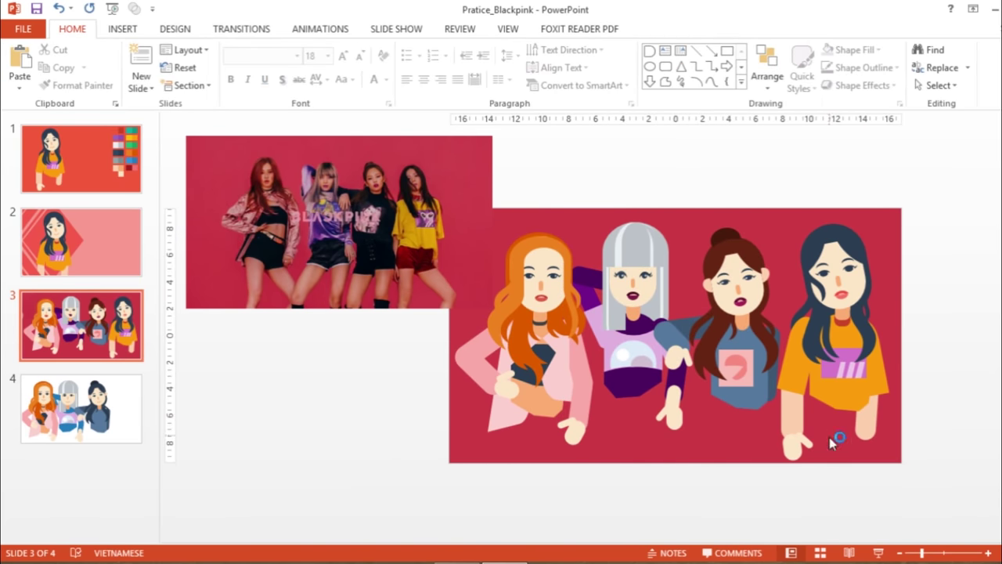
pyautogui.scroll(2, 829, 436)
pyautogui.scroll(1, 994, 533)
pyautogui.scroll(2, 557, 329)
# Ungroup the right girl, shrink her pieces slightly, regroup them and reposition the figure
pyautogui.click(735, 283)
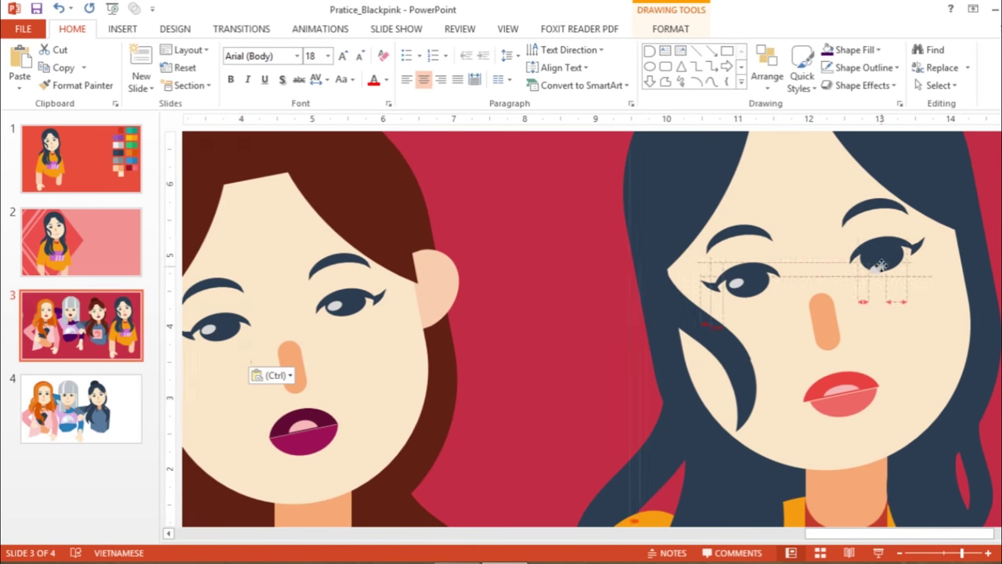
pyautogui.scroll(-3, 874, 303)
pyautogui.click(671, 28)
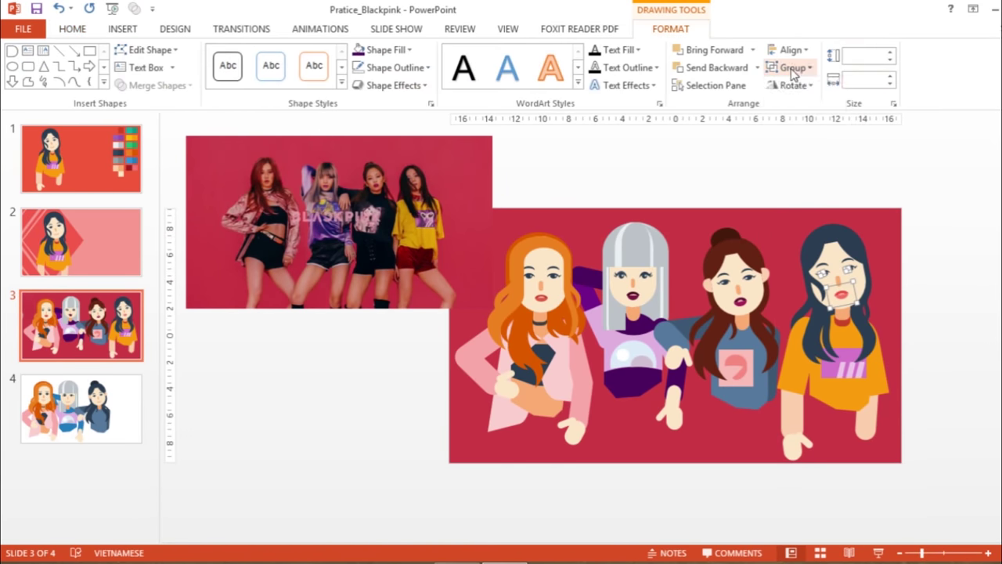
pyautogui.click(793, 67)
pyautogui.click(806, 125)
pyautogui.moveTo(934, 537); pyautogui.dragTo(778, 197)
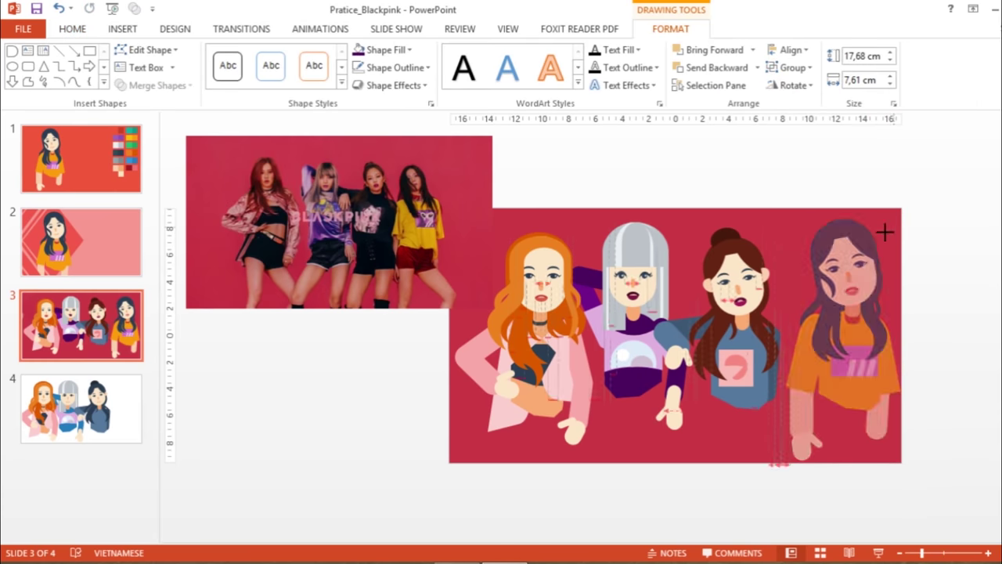
pyautogui.moveTo(885, 230); pyautogui.dragTo(847, 342)
pyautogui.click(793, 67)
pyautogui.click(803, 78)
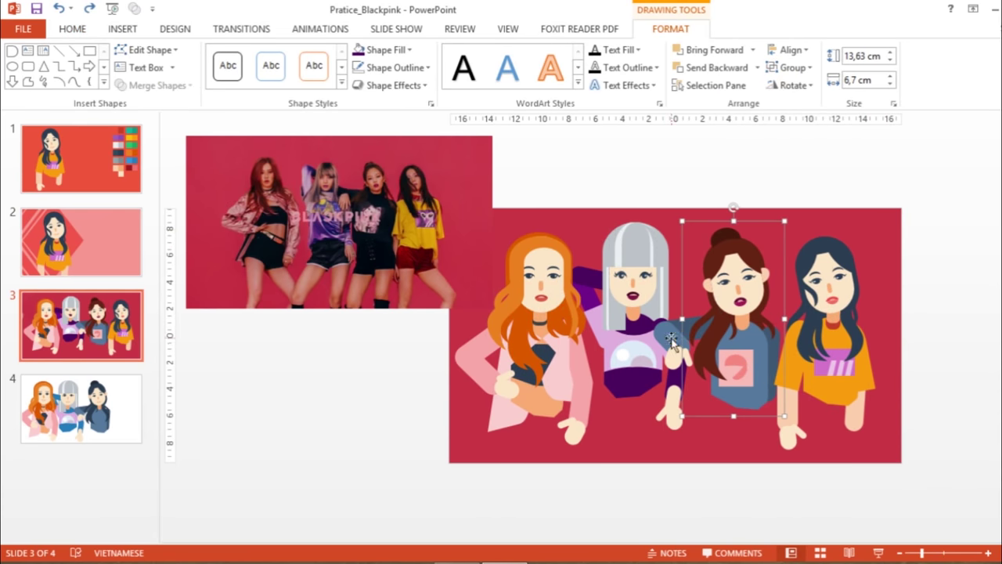
pyautogui.moveTo(752, 266); pyautogui.dragTo(757, 263)
# Send the silver-haired girl's group to the back, behind the other figures
pyautogui.click(643, 271)
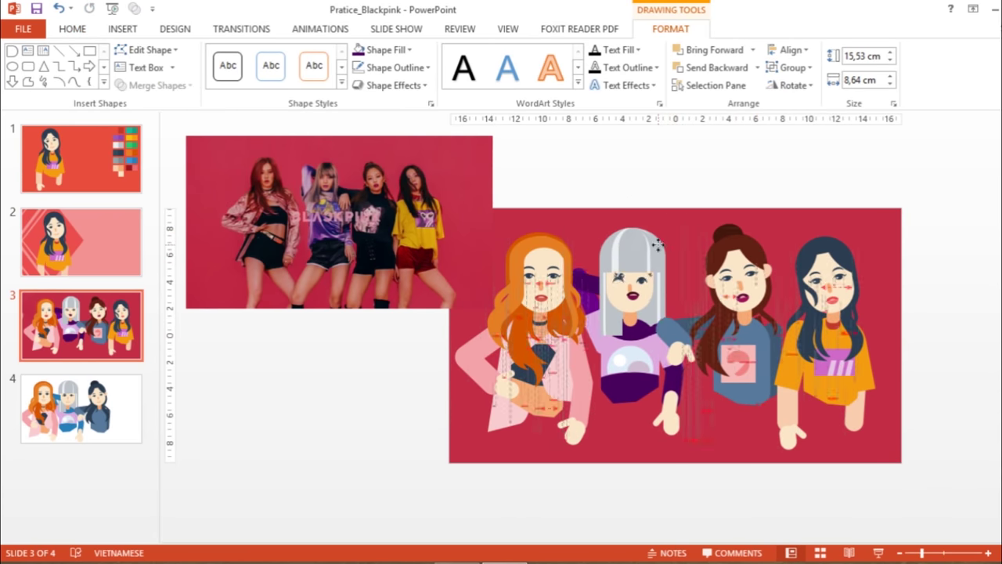
pyautogui.click(660, 259)
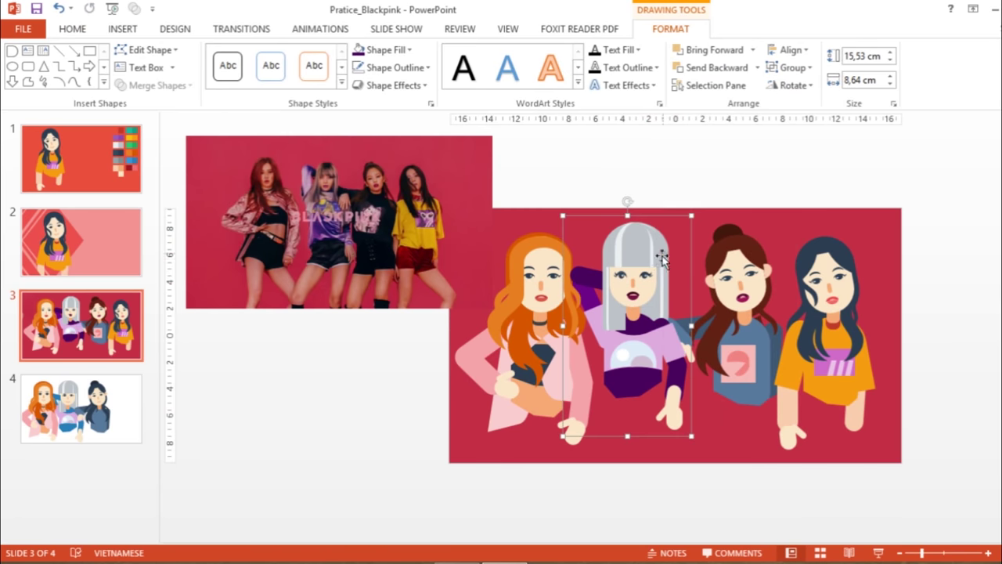
pyautogui.rightClick(657, 274)
pyautogui.click(704, 400)
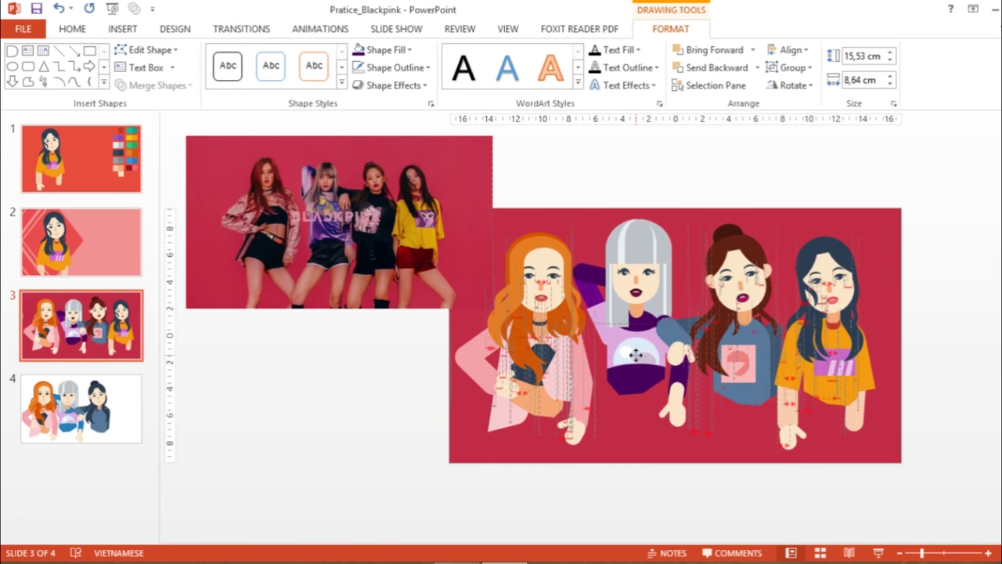
# Nudge the third girl's figure slightly to the right into place
pyautogui.click(748, 292)
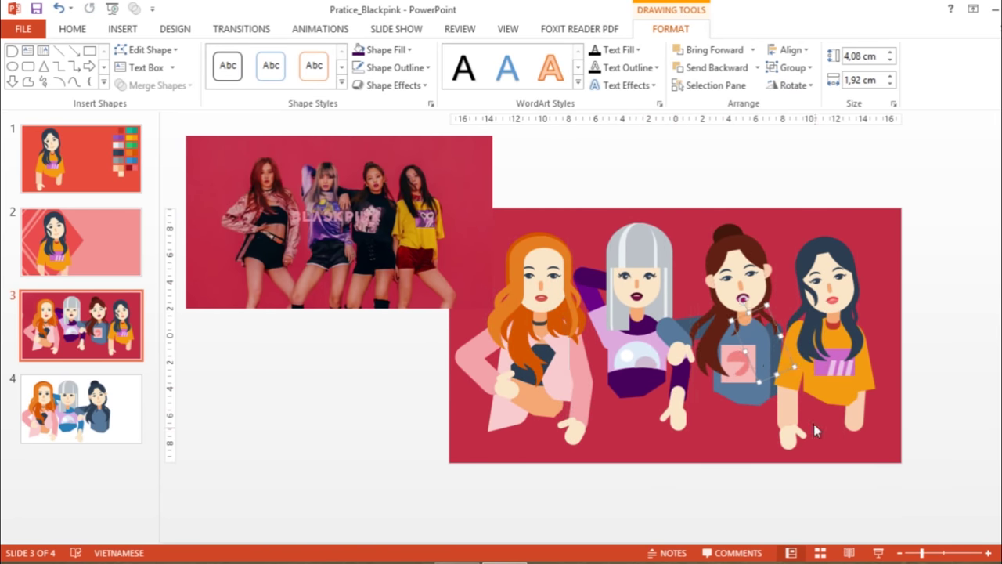
pyautogui.click(774, 352)
pyautogui.moveTo(751, 336); pyautogui.dragTo(759, 344)
pyautogui.click(704, 329)
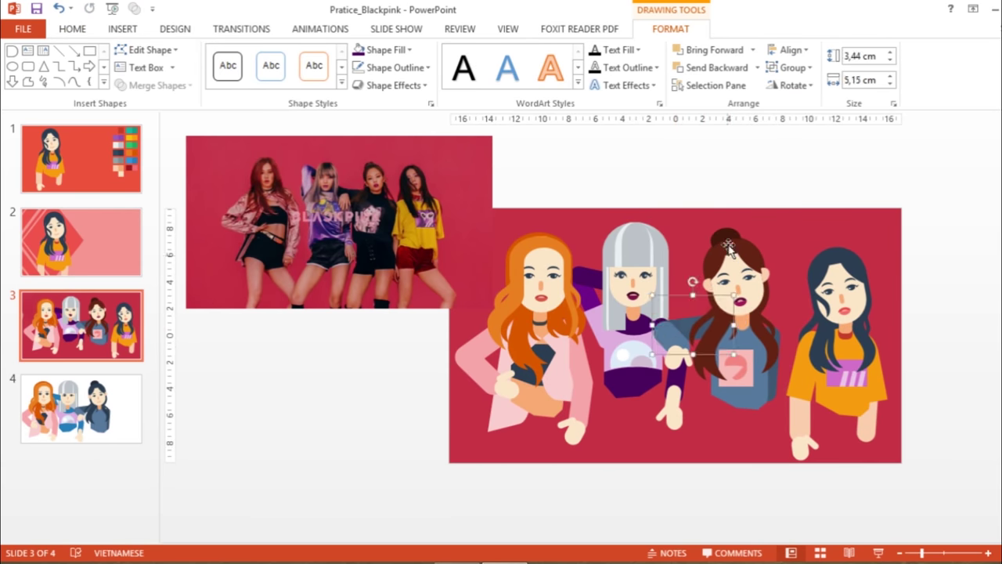
pyautogui.moveTo(728, 247); pyautogui.dragTo(752, 247)
# Group the silver-haired girl's pieces, including her purple arm, into one figure
pyautogui.click(635, 251)
pyautogui.click(595, 274)
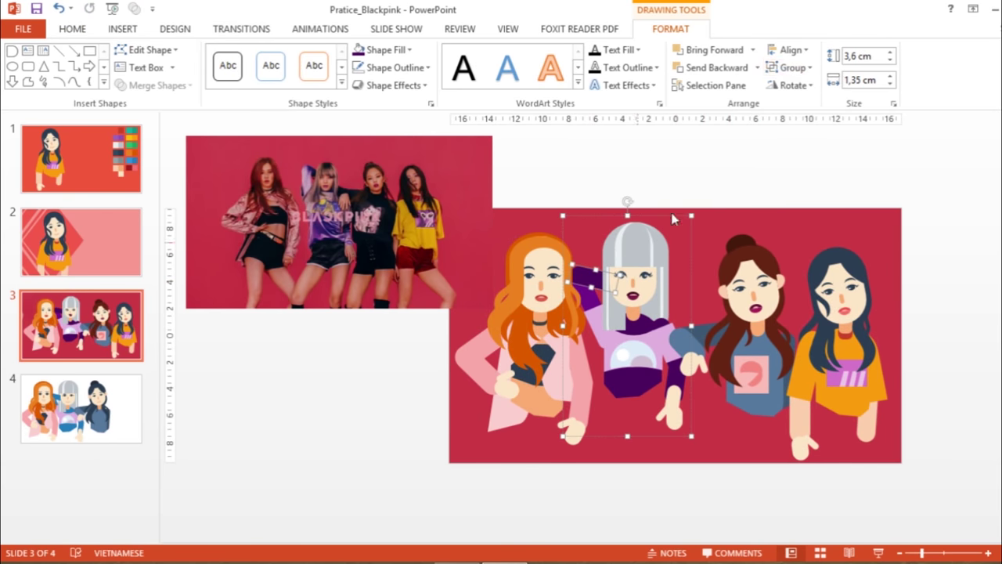
pyautogui.click(619, 273)
pyautogui.keyDown('shift'); pyautogui.click(619, 274); pyautogui.keyUp('shift')
pyautogui.click(791, 68)
pyautogui.click(798, 86)
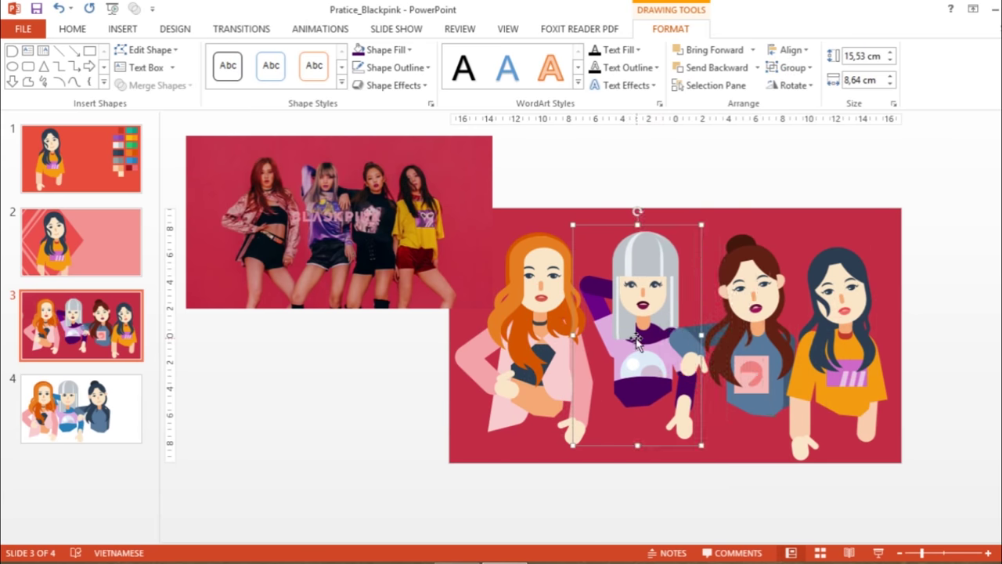
# Move the whole cartoon artwork right and down, then deselect it
pyautogui.click(540, 313)
pyautogui.moveTo(545, 289); pyautogui.dragTo(620, 342)
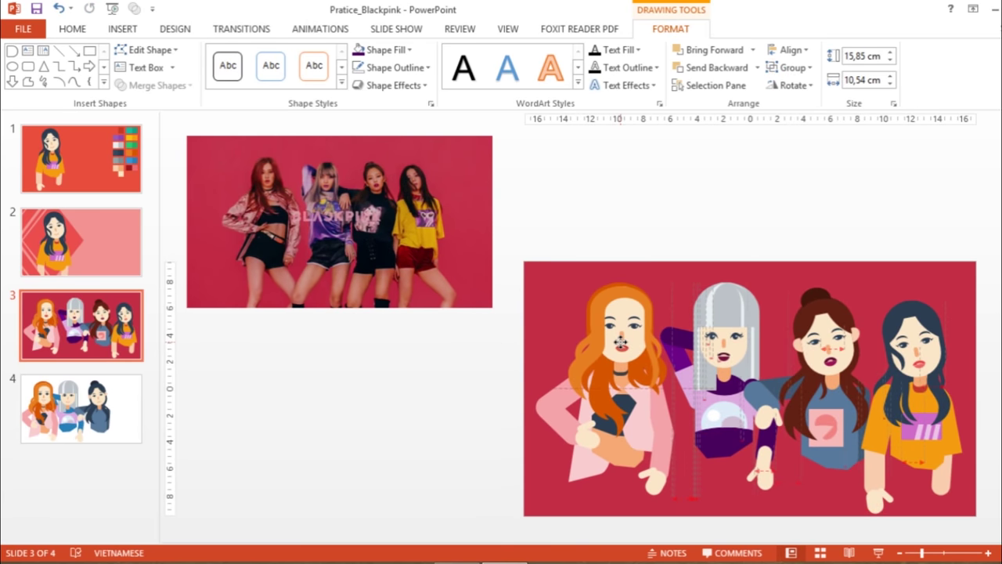
pyautogui.click(492, 394)
pyautogui.scroll(-2, 444, 369)
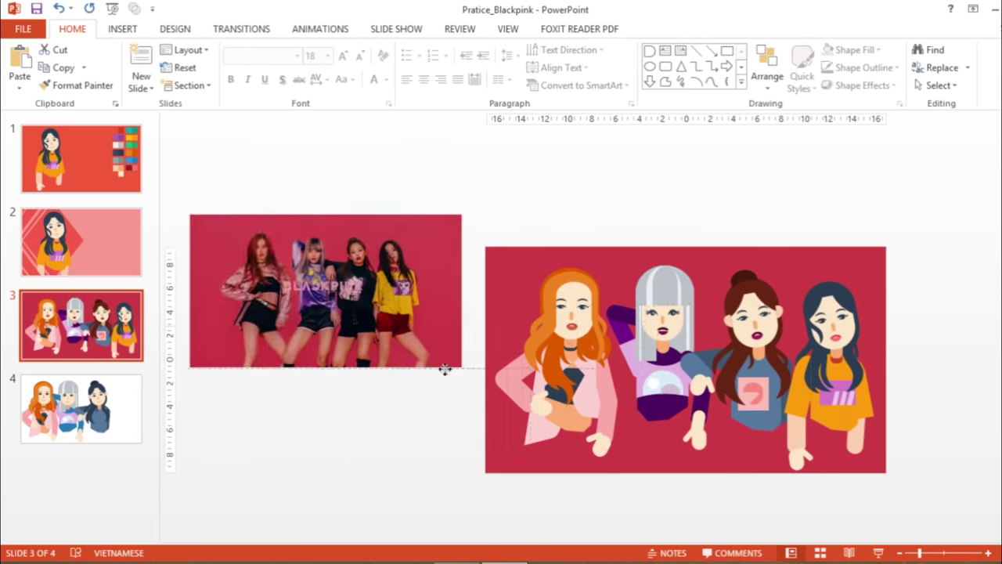
# Drag the Blackpink reference photo lower, level with the cartoon beside it
pyautogui.moveTo(445, 369); pyautogui.dragTo(443, 412)
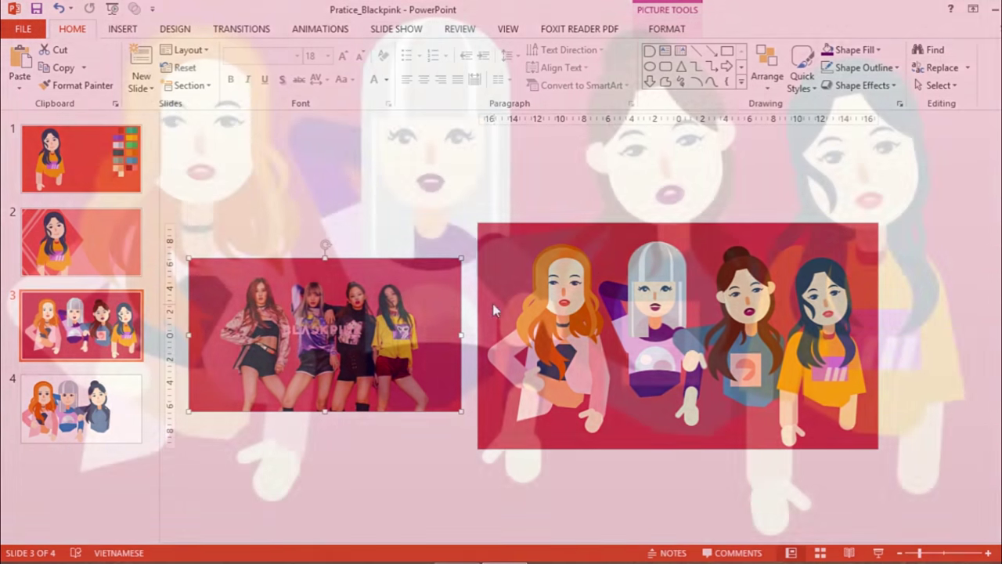